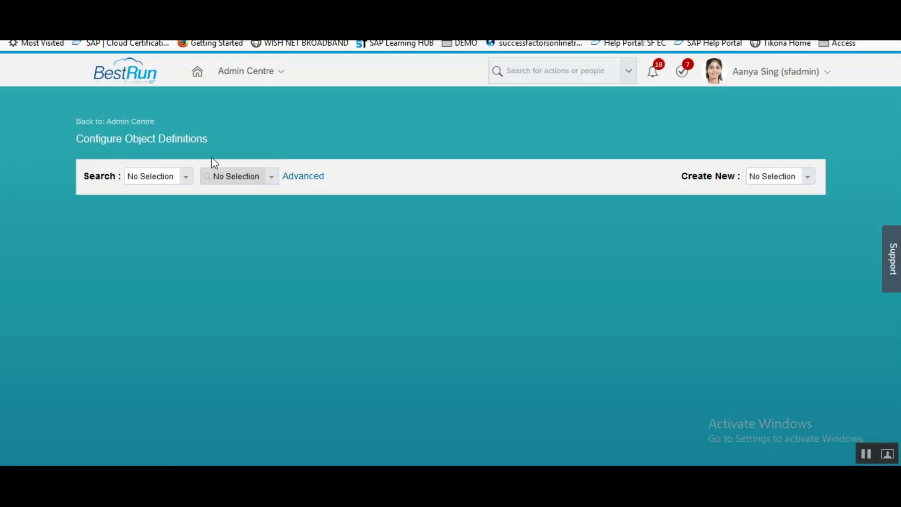
# Search Object Definitions for 'libra' and open Library Access Details (cust_LibraryAccess).
pyautogui.click(185, 177)
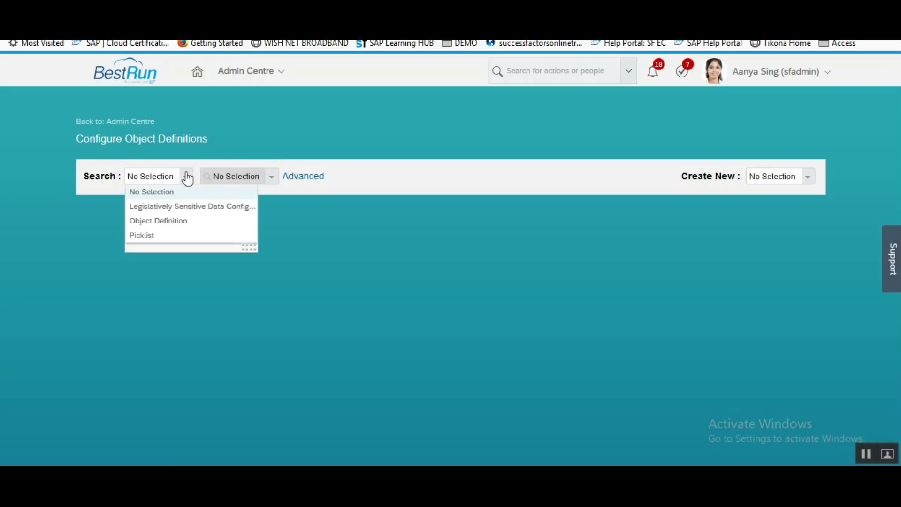
pyautogui.click(161, 221)
pyautogui.click(263, 177)
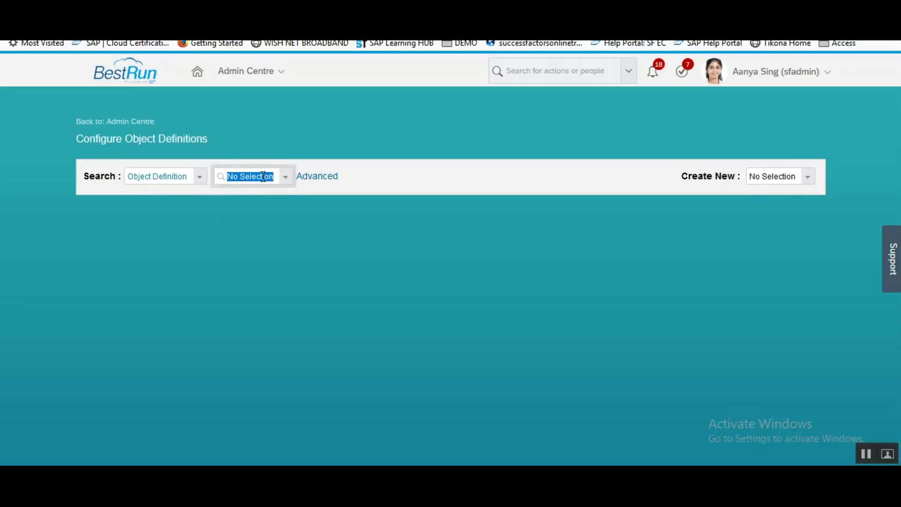
pyautogui.write('lira')
pyautogui.press('BackSpace')
pyautogui.press('BackSpace')
pyautogui.write('bra')
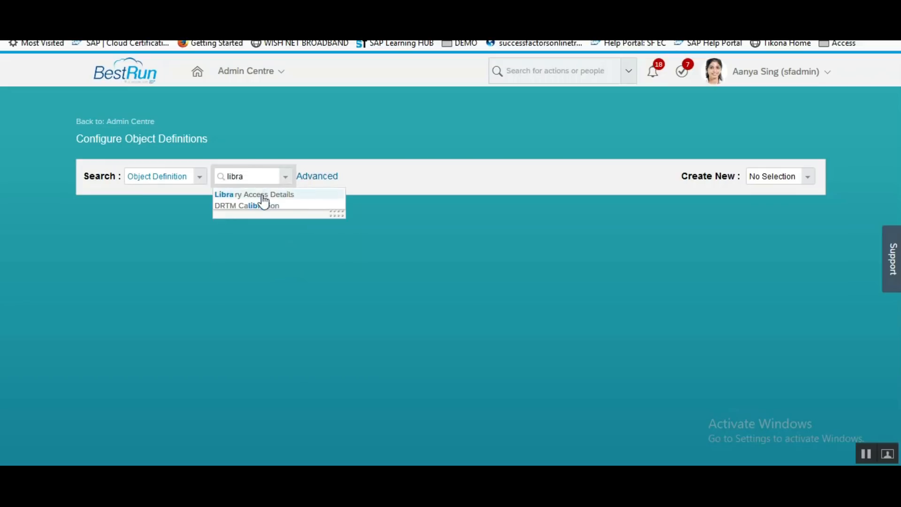
pyautogui.click(263, 196)
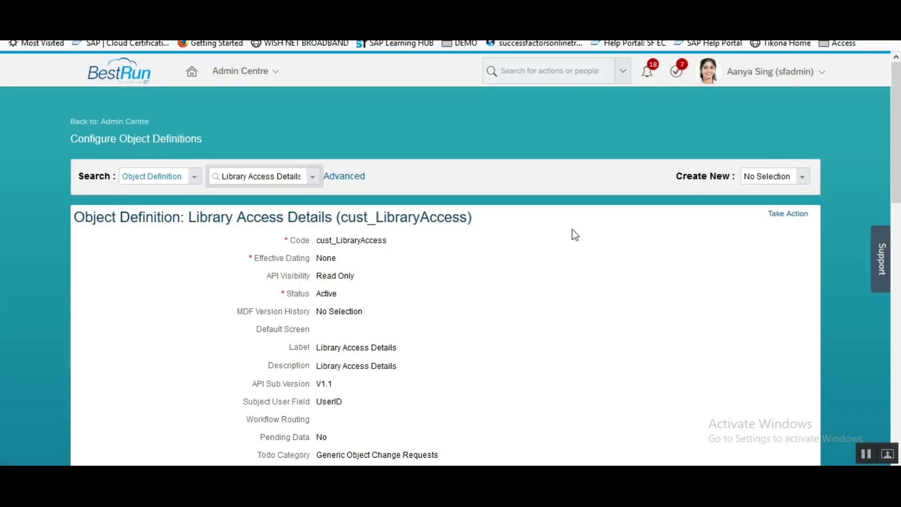
# Review the UserID subject field and open the cust_EmployementType Picklist field's details.
pyautogui.moveTo(897, 139); pyautogui.dragTo(897, 177)
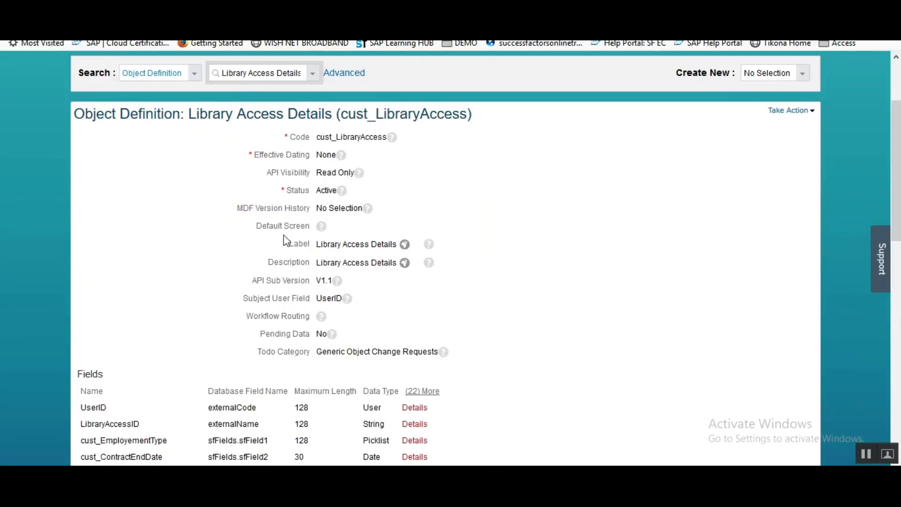
pyautogui.moveTo(899, 190); pyautogui.dragTo(899, 253)
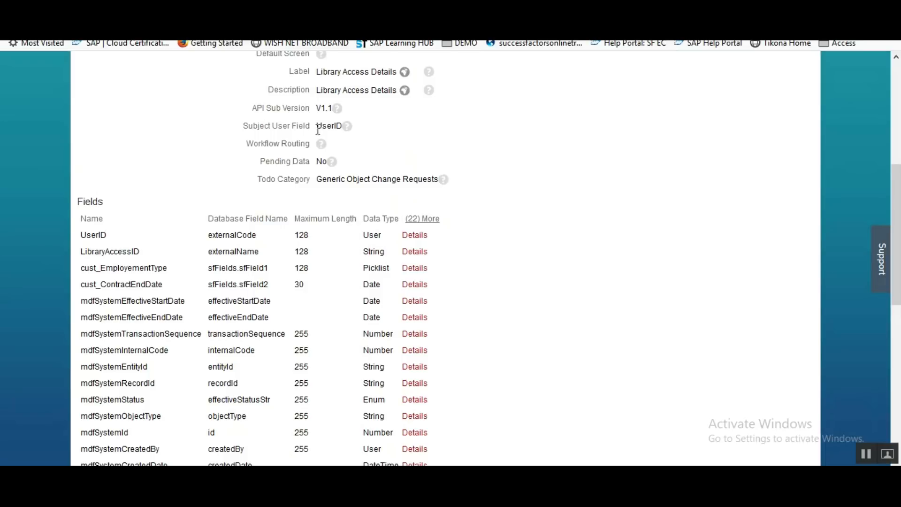
pyautogui.moveTo(326, 128); pyautogui.dragTo(342, 127)
pyautogui.click(159, 256)
pyautogui.moveTo(362, 267); pyautogui.dragTo(389, 268)
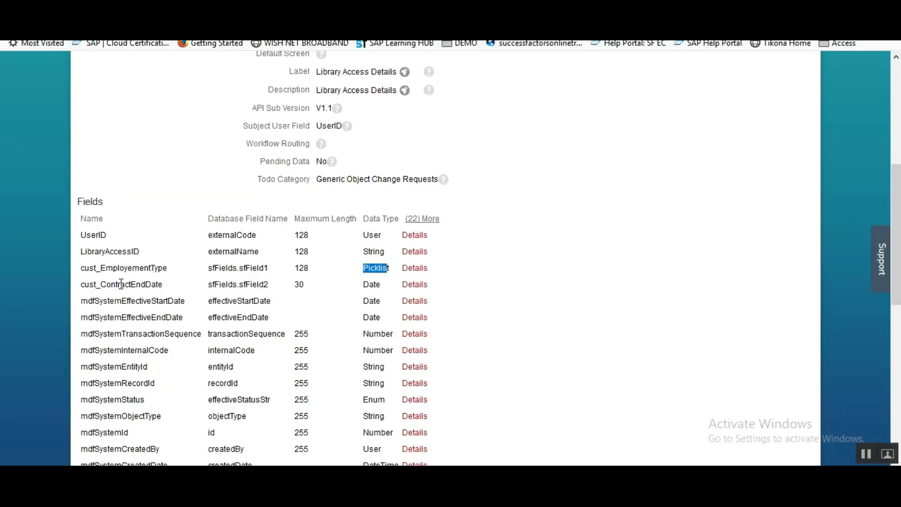
pyautogui.click(415, 274)
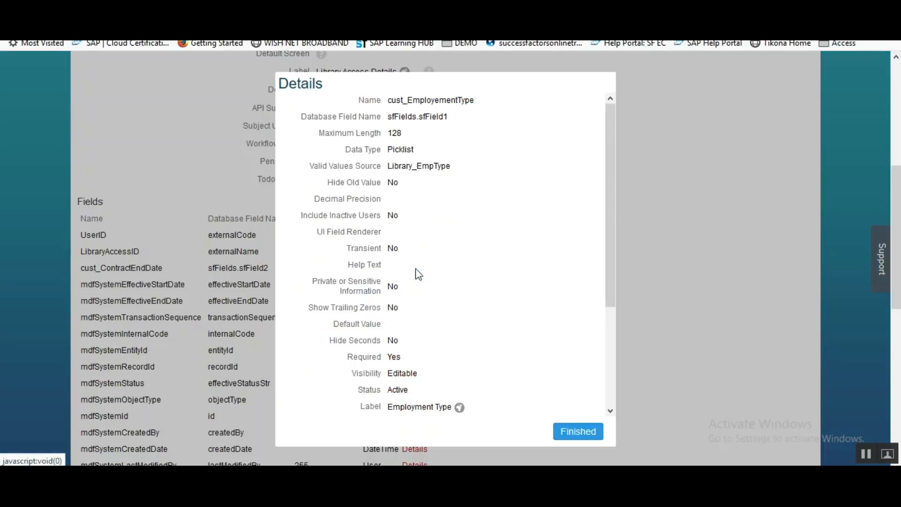
# Copy the Library_EmpType valid-values source, close the field details, and open Admin Centre in a new tab.
pyautogui.moveTo(387, 169); pyautogui.dragTo(461, 172)
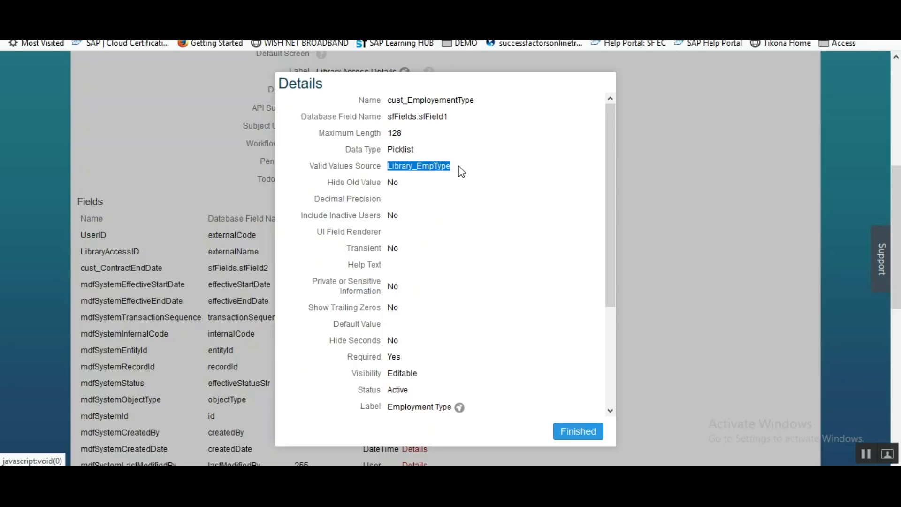
pyautogui.click(563, 435)
pyautogui.moveTo(895, 220); pyautogui.dragTo(890, 97)
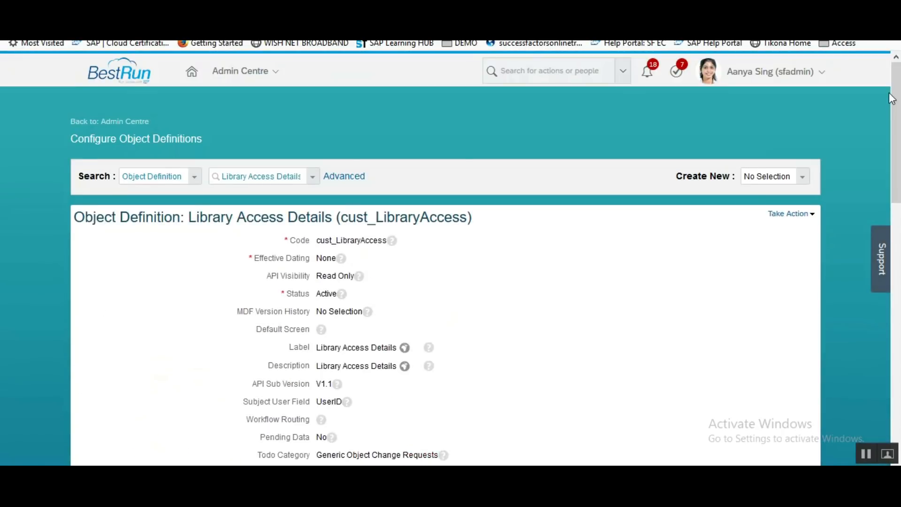
pyautogui.rightClick(130, 125)
pyautogui.click(145, 129)
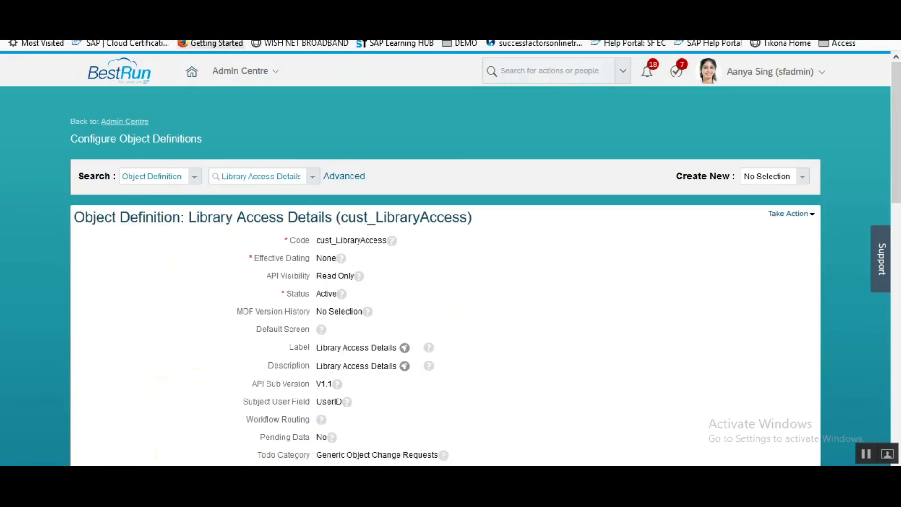
pyautogui.click(239, 9)
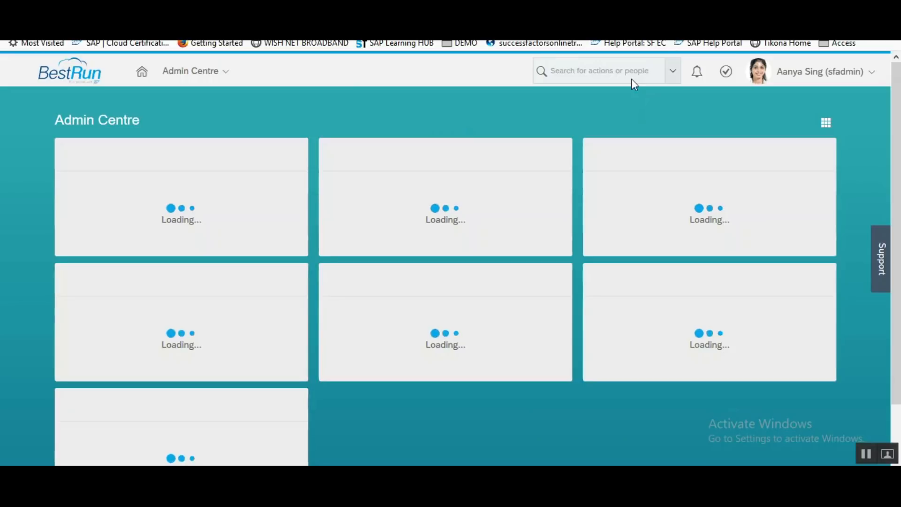
# Go to Configure Object Definitions through the Admin Centre action search.
pyautogui.click(627, 67)
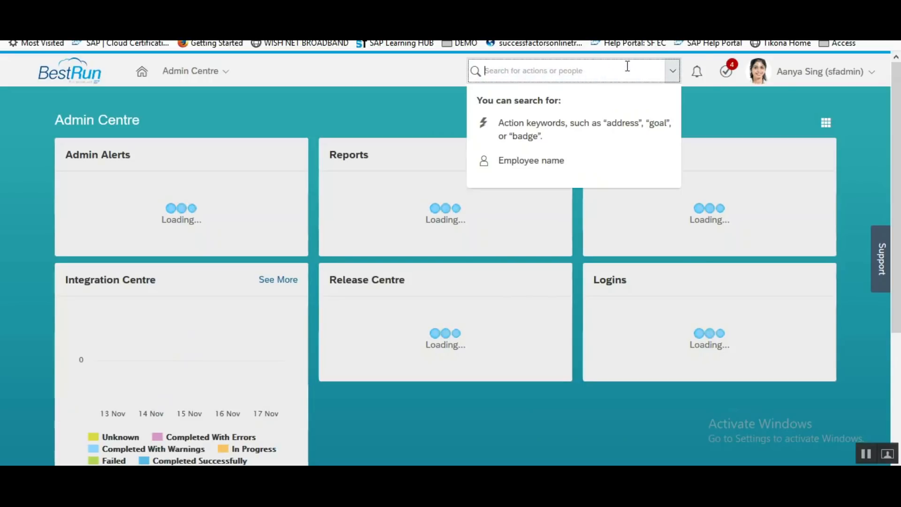
pyautogui.write('conf')
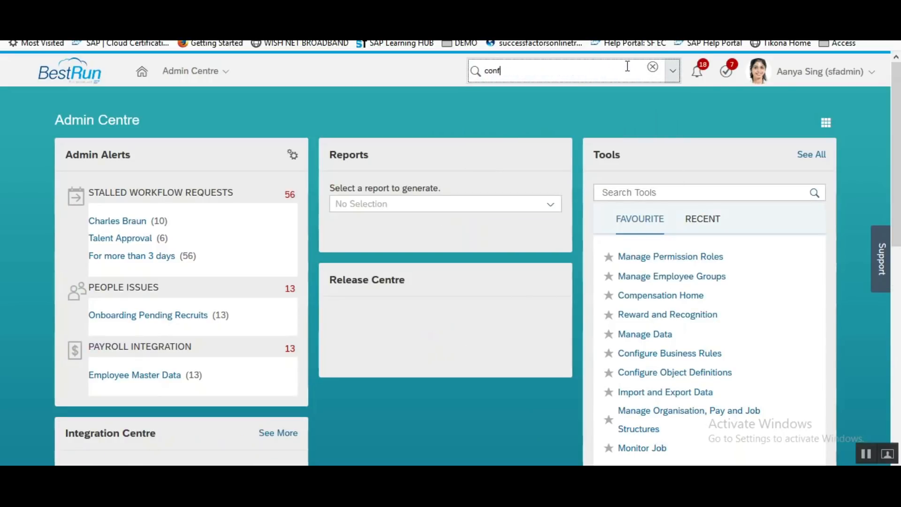
pyautogui.write('igure obje')
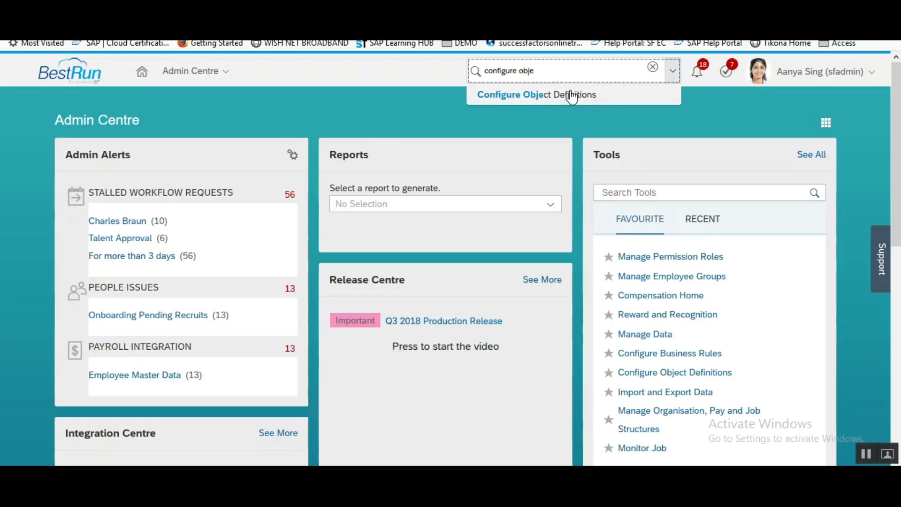
pyautogui.click(571, 96)
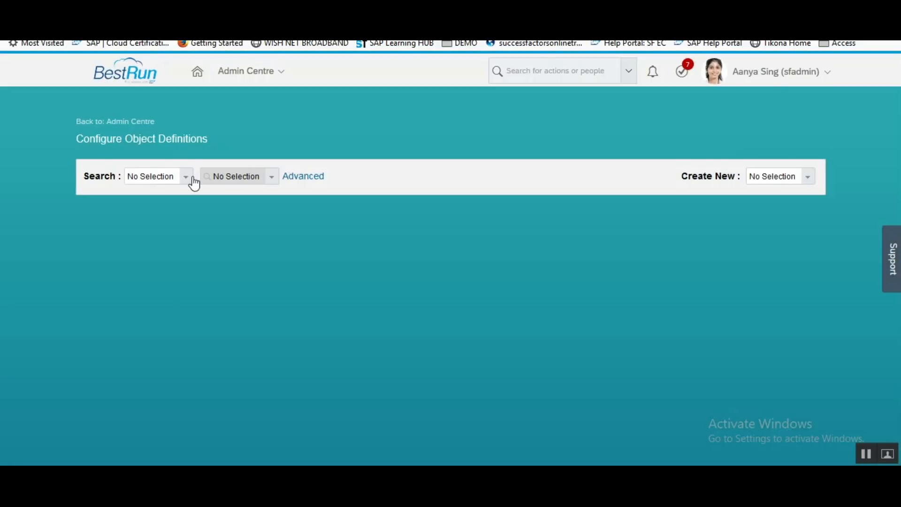
# Open the Library_EmpType picklist and check its Perm (Permanent) and Temp (Temporary) values.
pyautogui.click(192, 179)
pyautogui.click(169, 240)
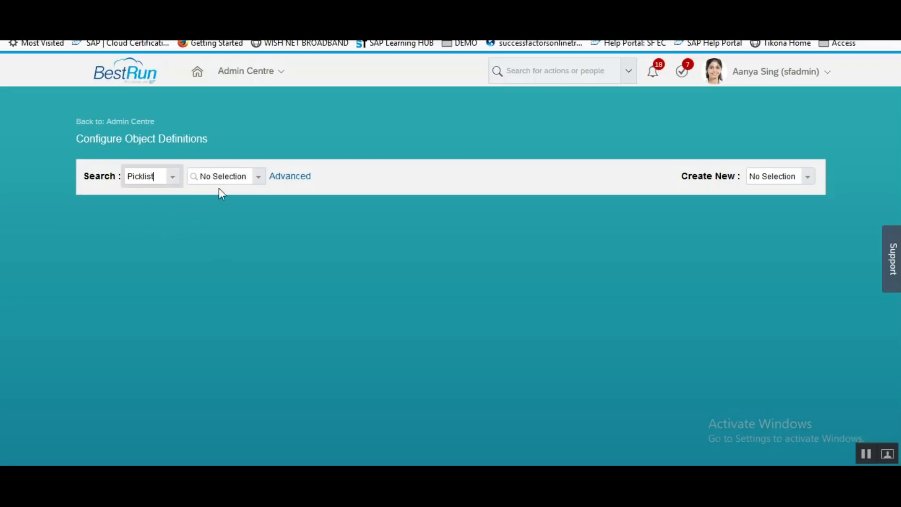
pyautogui.click(223, 170)
pyautogui.hotkey('ctrl', 'v')
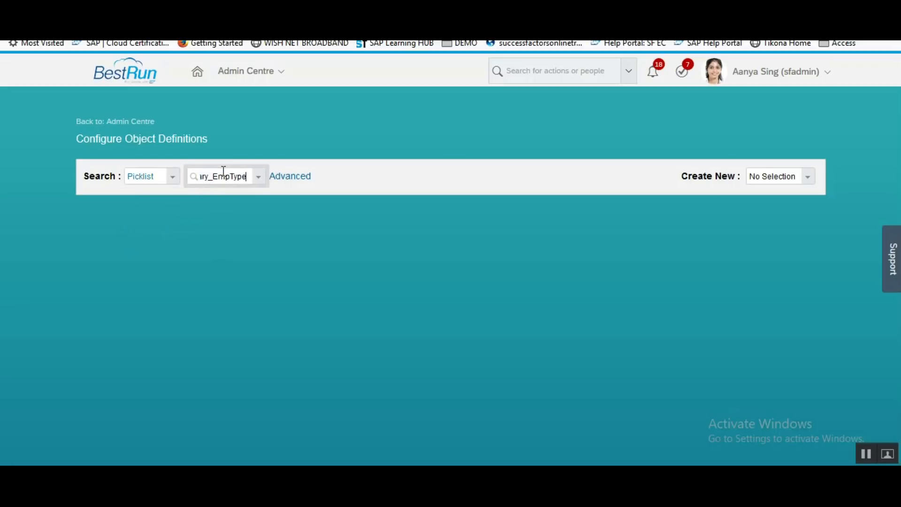
pyautogui.click(227, 195)
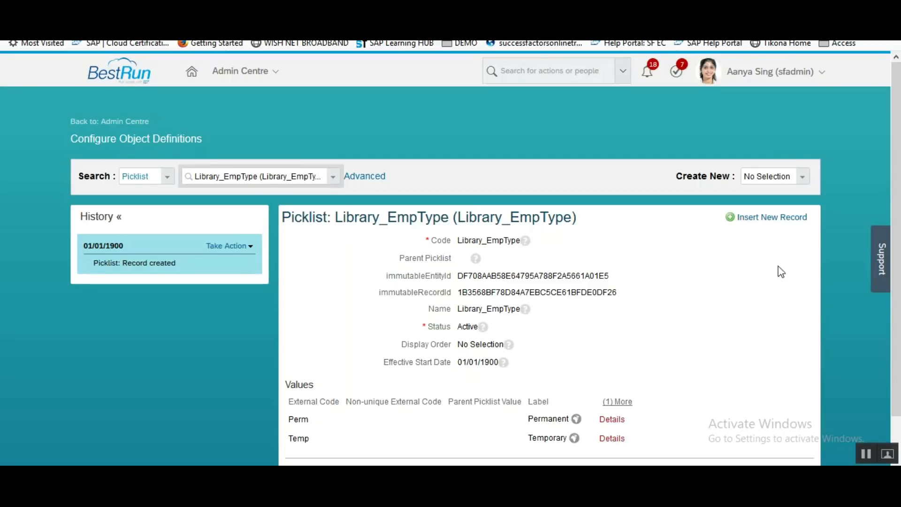
pyautogui.moveTo(895, 268); pyautogui.dragTo(896, 308)
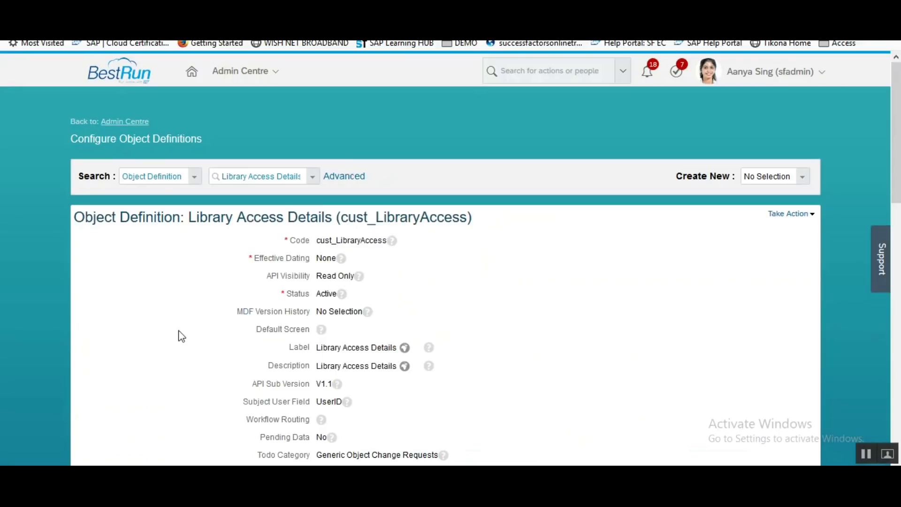
# Inspect the cust_ContractEndDate date field, then bring up link options for Back to: Admin Centre.
pyautogui.moveTo(895, 117); pyautogui.dragTo(895, 265)
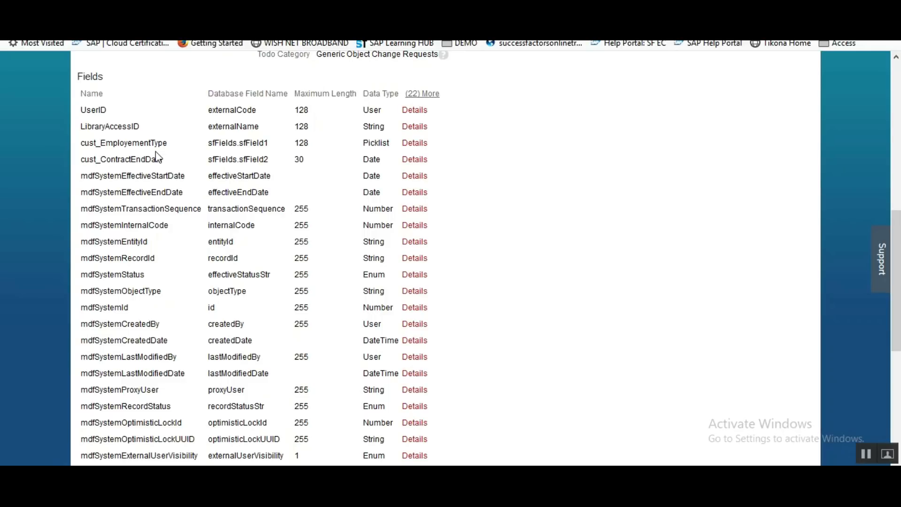
pyautogui.moveTo(103, 160); pyautogui.dragTo(178, 163)
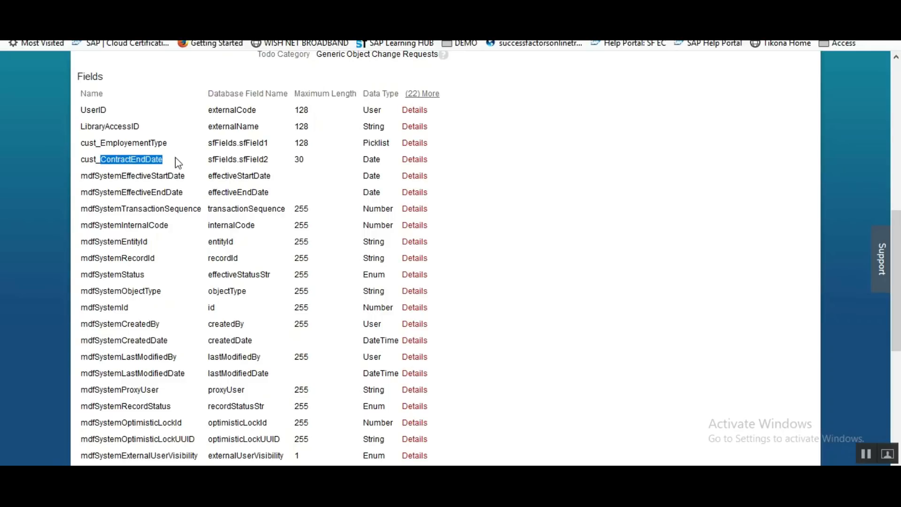
pyautogui.moveTo(896, 246); pyautogui.dragTo(896, 96)
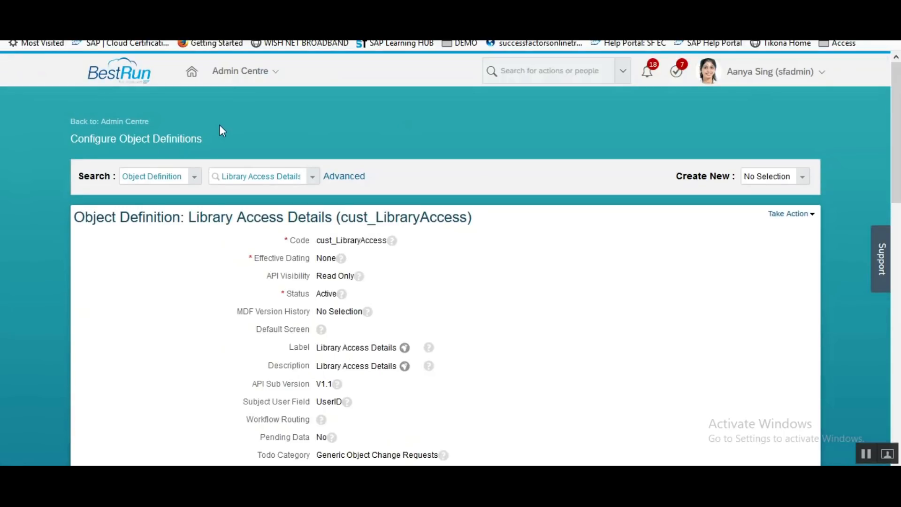
pyautogui.rightClick(133, 125)
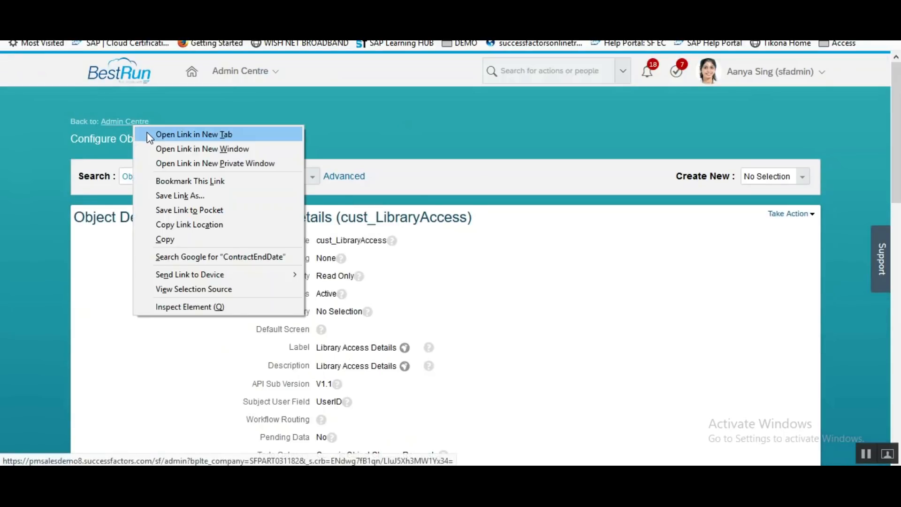
# Open Admin Centre in a new tab and go to Manage Data via a 'manage data' search.
pyautogui.click(149, 135)
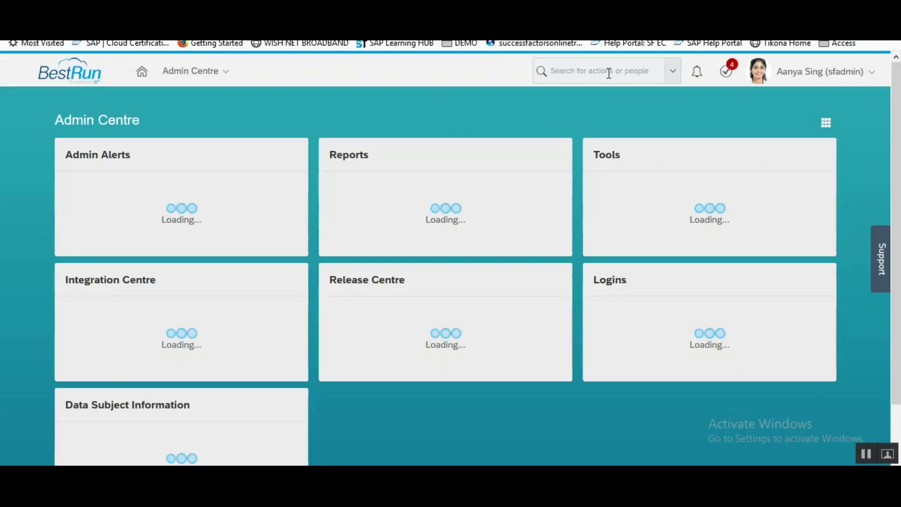
pyautogui.click(608, 73)
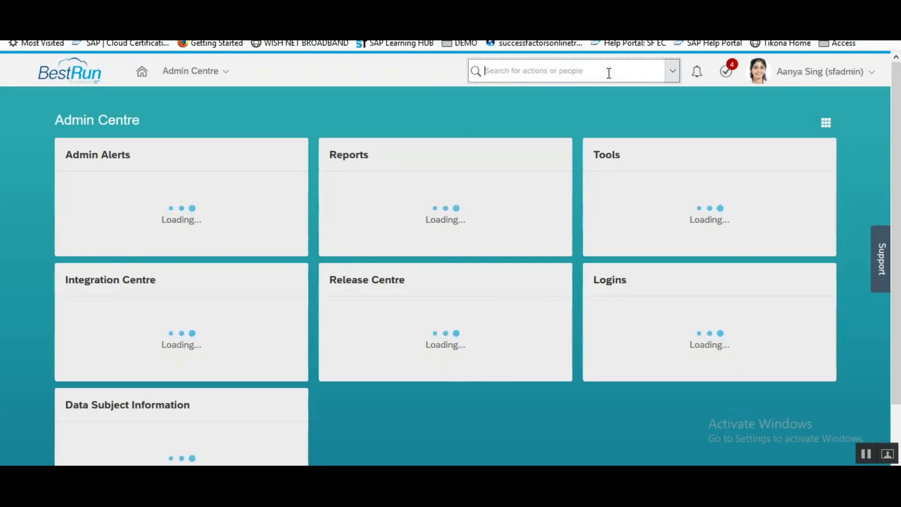
pyautogui.write('mange')
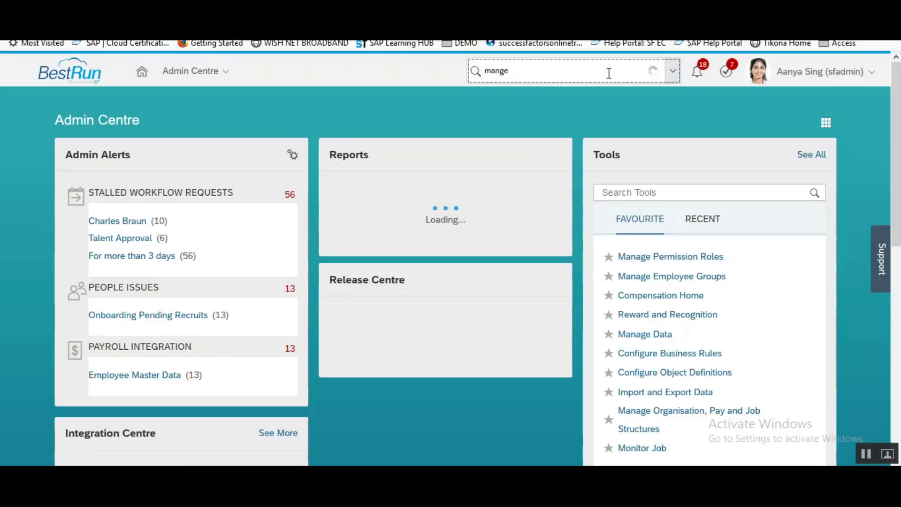
pyautogui.press('BackSpace')
pyautogui.press('BackSpace')
pyautogui.write('age data')
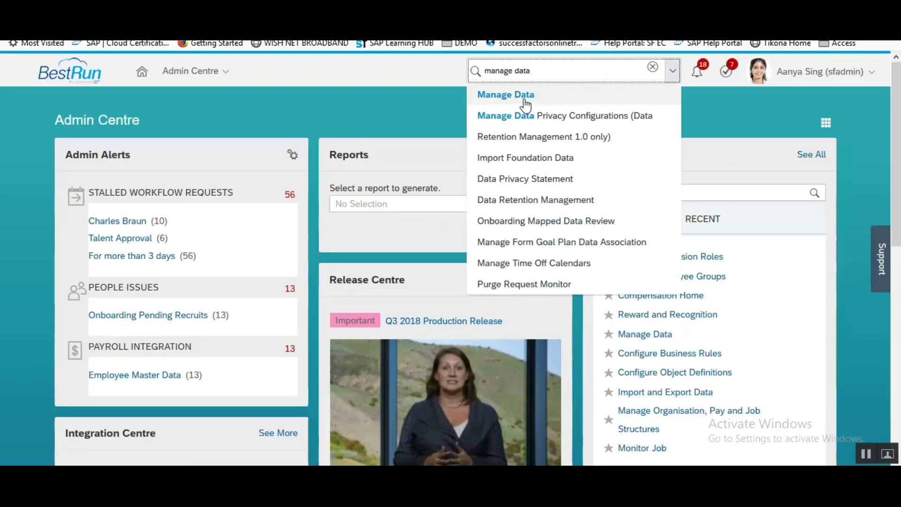
pyautogui.click(563, 95)
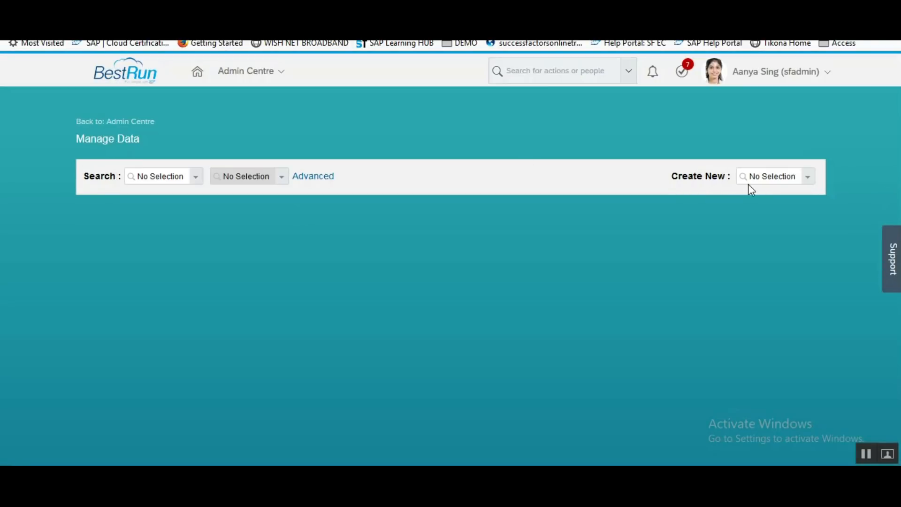
# Start a new Library Access Details record and try Employment Type Permanent, then Temporary.
pyautogui.click(760, 178)
pyautogui.write('libra')
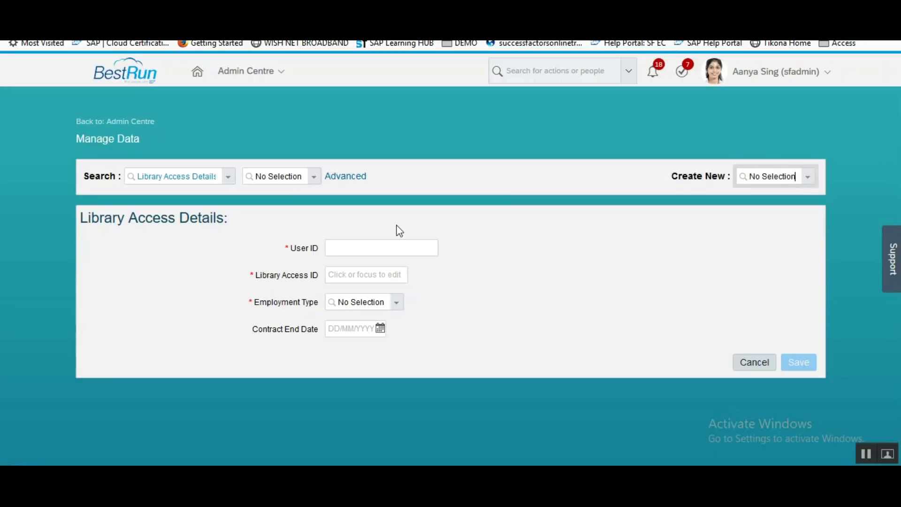
pyautogui.click(396, 305)
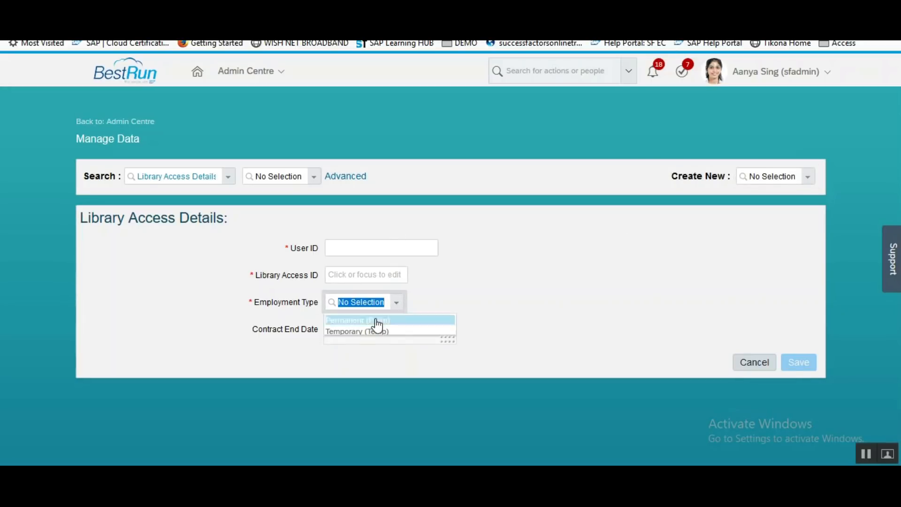
pyautogui.click(377, 320)
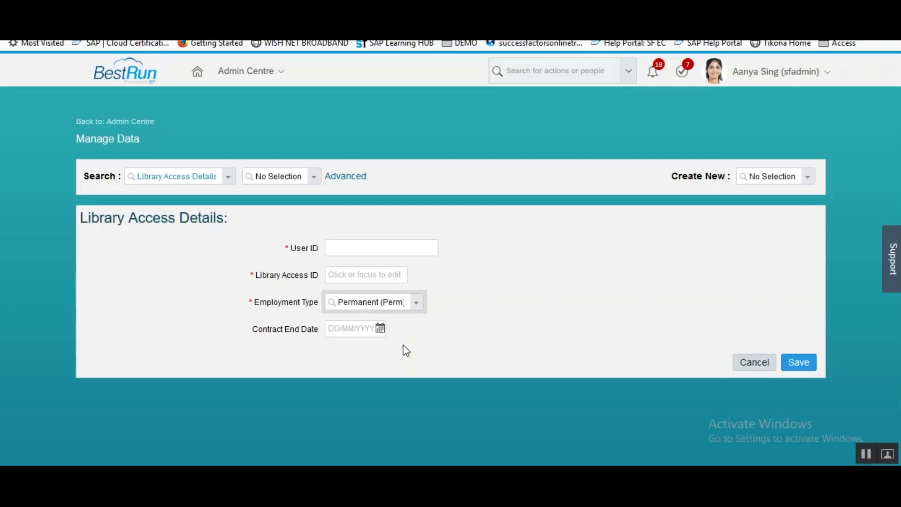
pyautogui.click(413, 308)
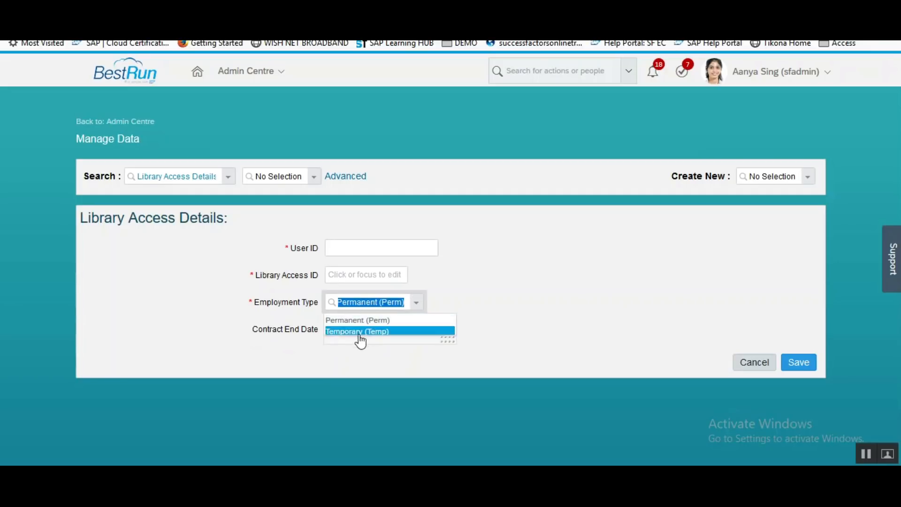
pyautogui.click(357, 330)
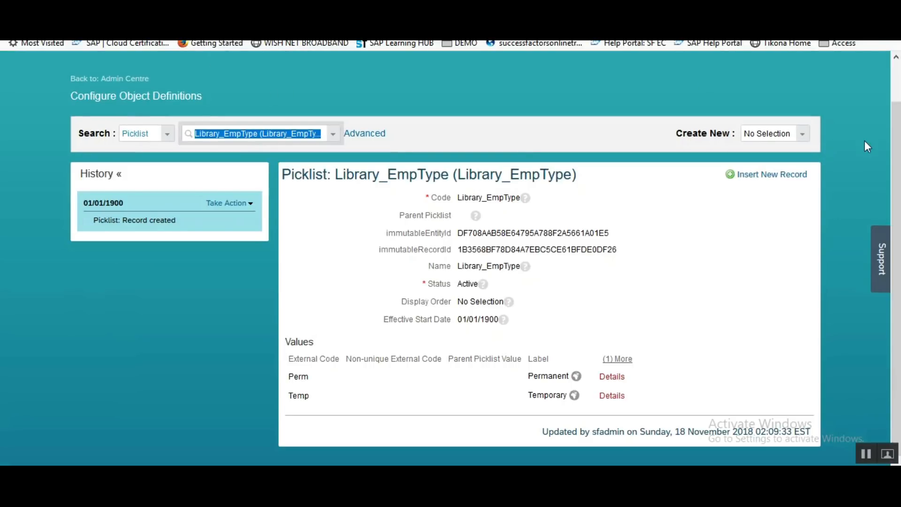
# Open the Manage Configuration UI page through a 'UI' action search.
pyautogui.scroll(2, 897, 78)
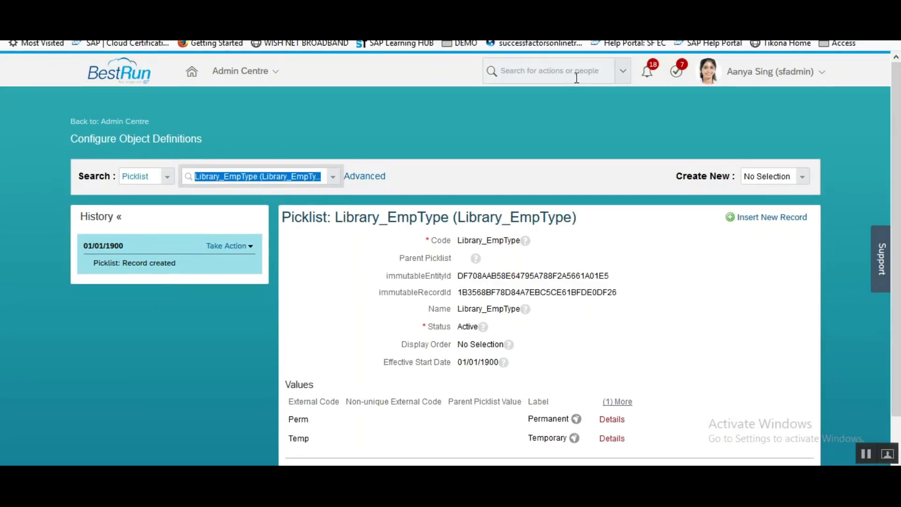
pyautogui.click(576, 77)
pyautogui.write('UI')
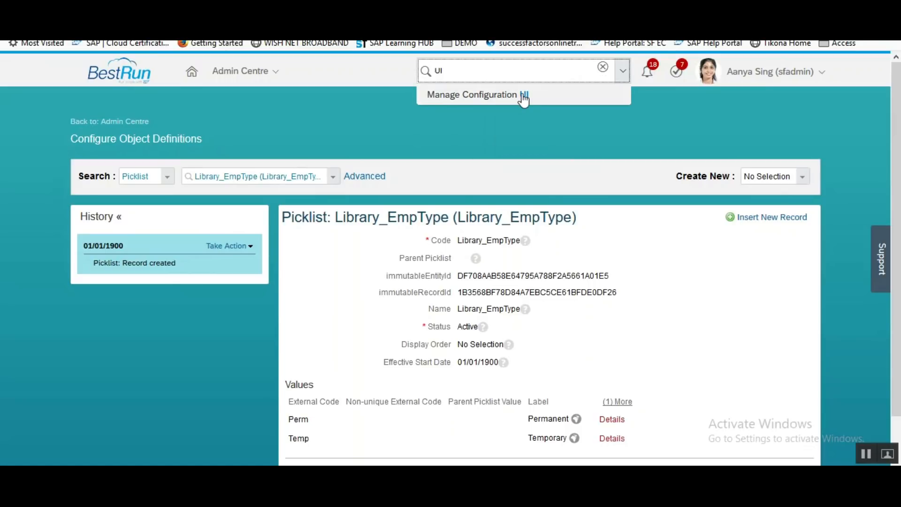
pyautogui.click(523, 97)
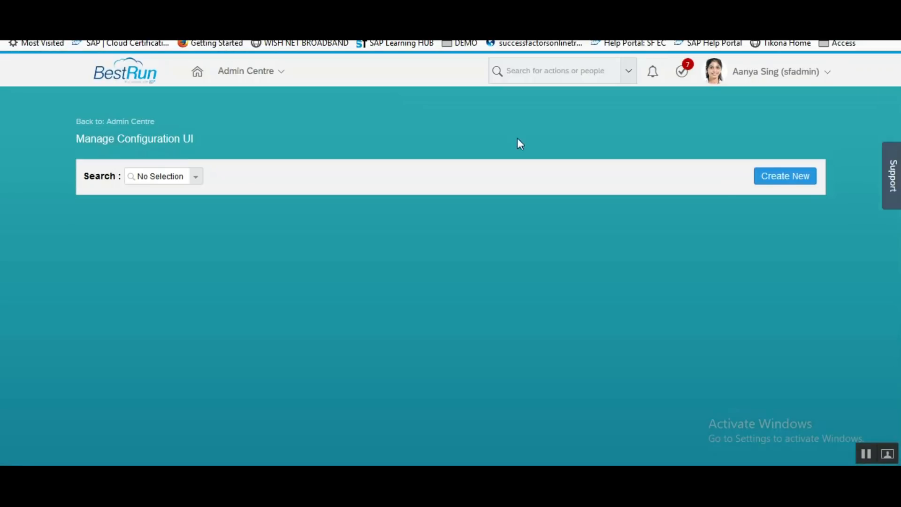
# Create configuration UI LibraryUI based on Library Access Details and save it.
pyautogui.click(766, 181)
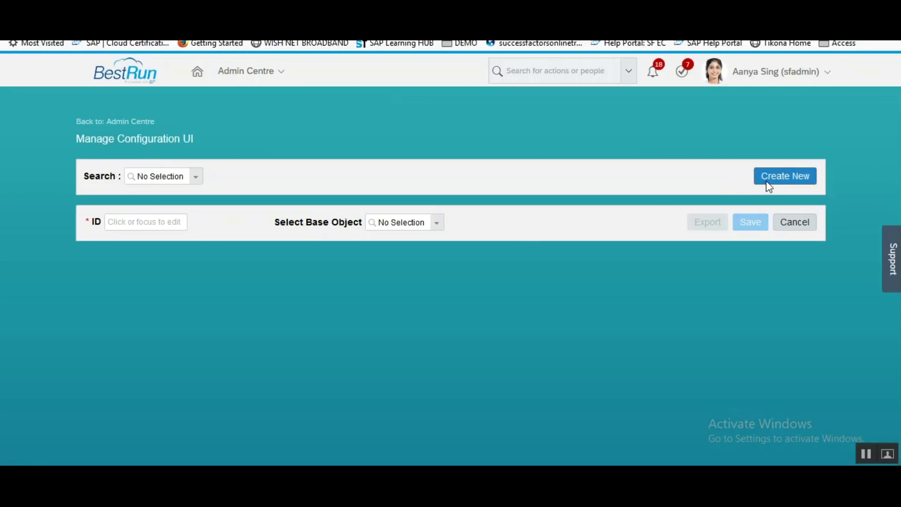
pyautogui.click(404, 222)
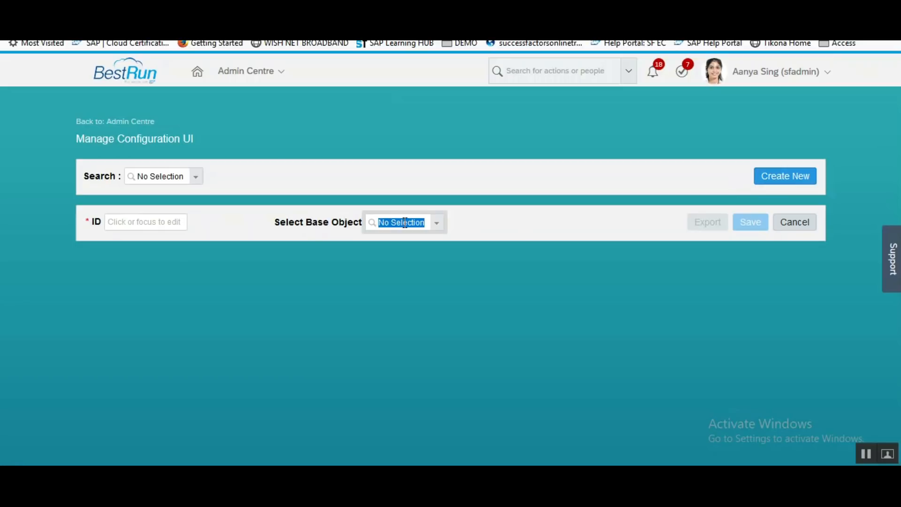
pyautogui.write('Libra')
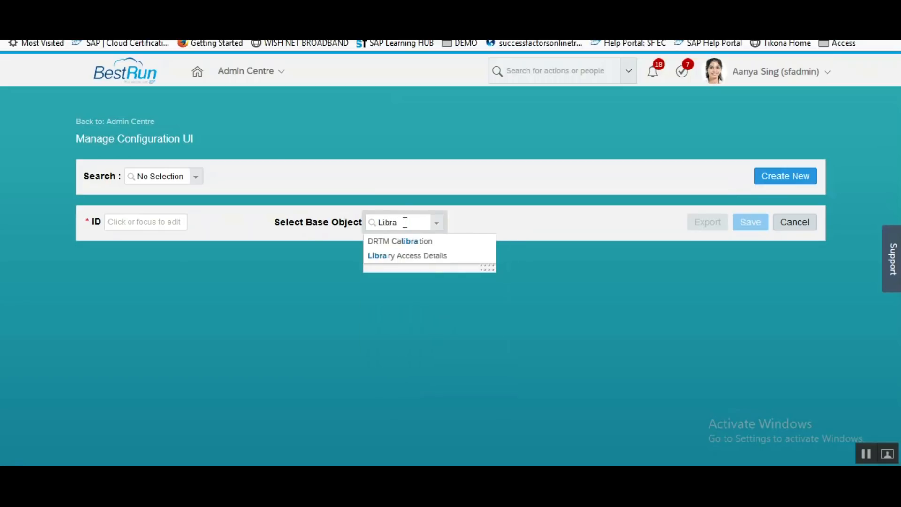
pyautogui.click(404, 256)
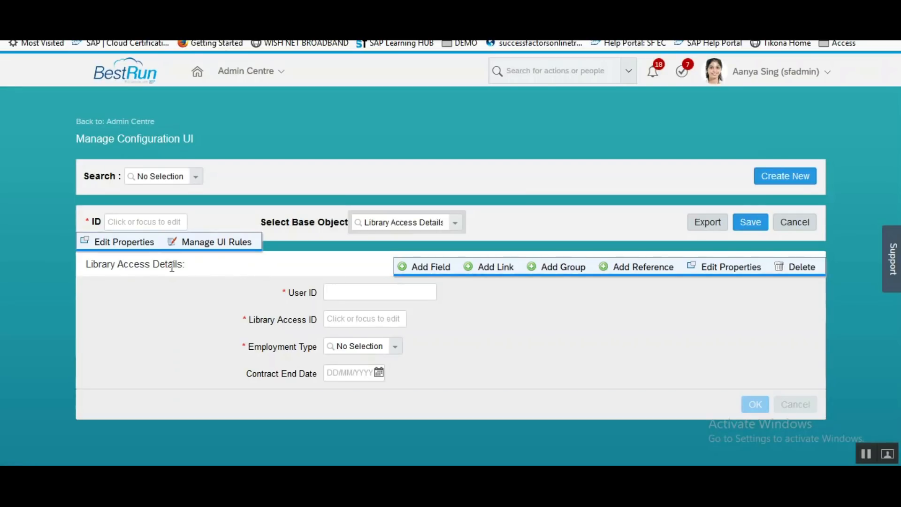
pyautogui.click(162, 221)
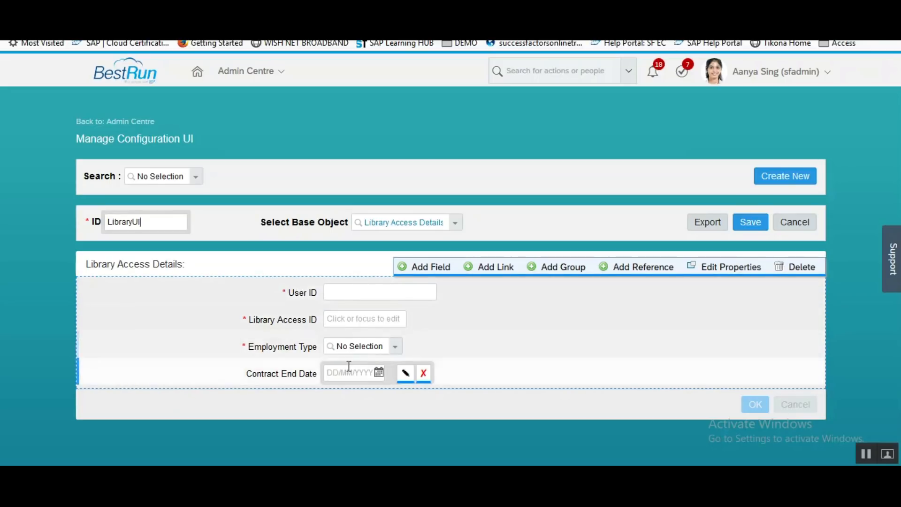
pyautogui.click(757, 228)
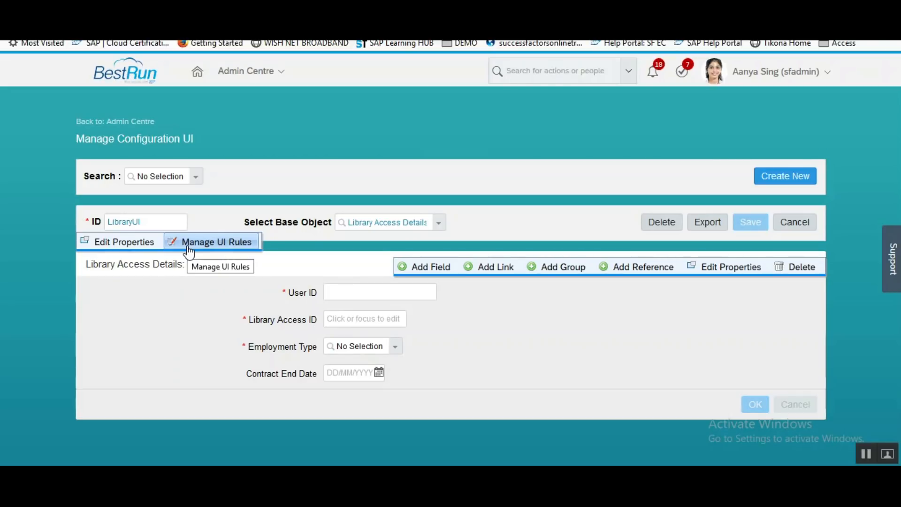
# Add a new UI rule named Rule1 for LibraryUI.
pyautogui.click(189, 249)
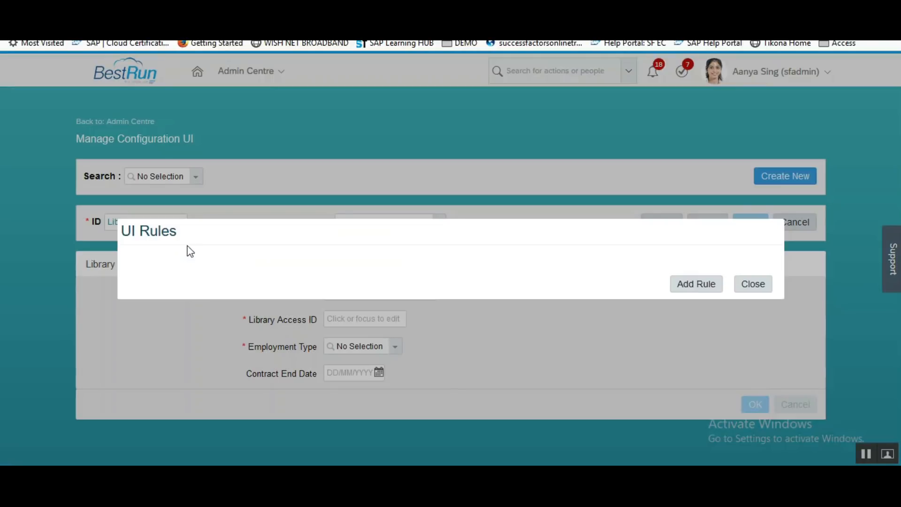
pyautogui.click(679, 284)
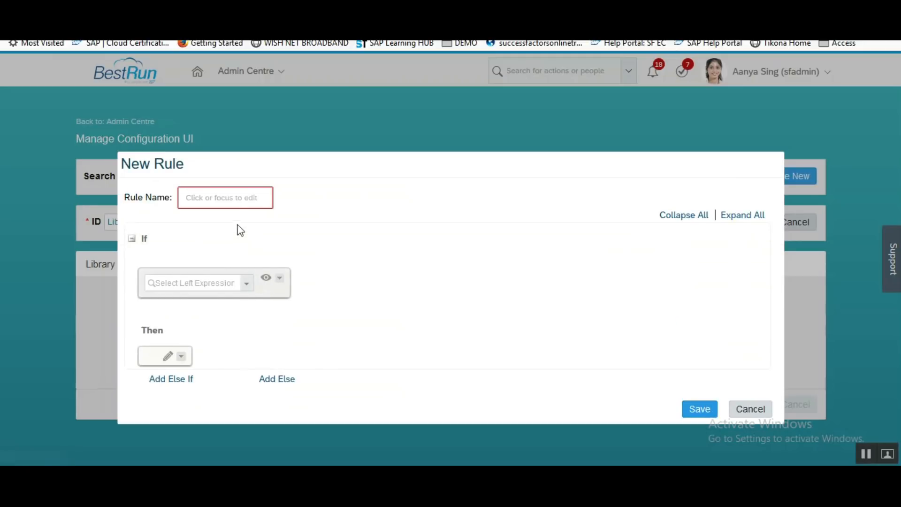
pyautogui.click(232, 195)
pyautogui.write('Rule1')
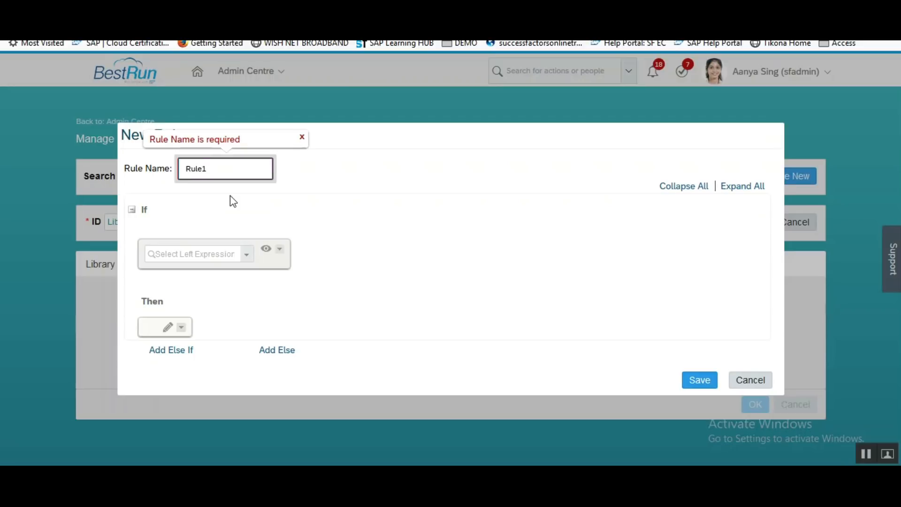
pyautogui.click(309, 221)
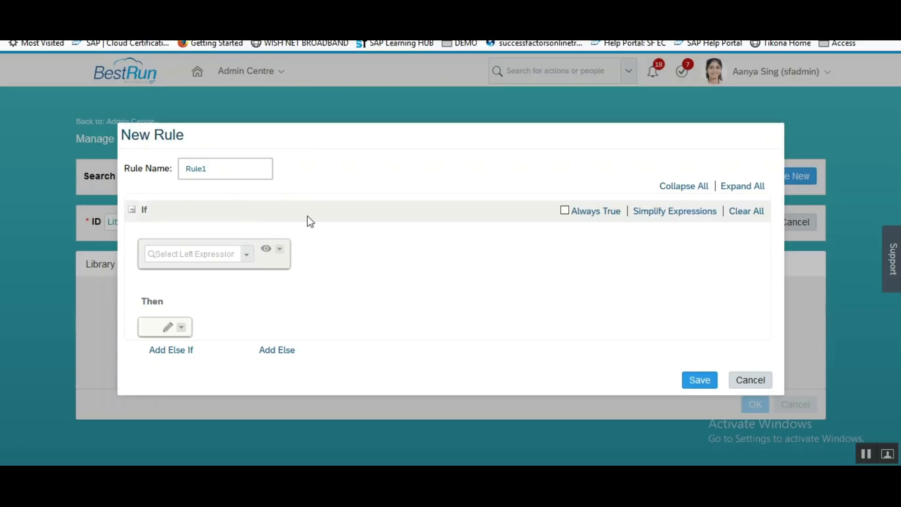
# Set the rule condition: Employment Type (field-2).Value is equal to Permanent (Perm).
pyautogui.click(246, 256)
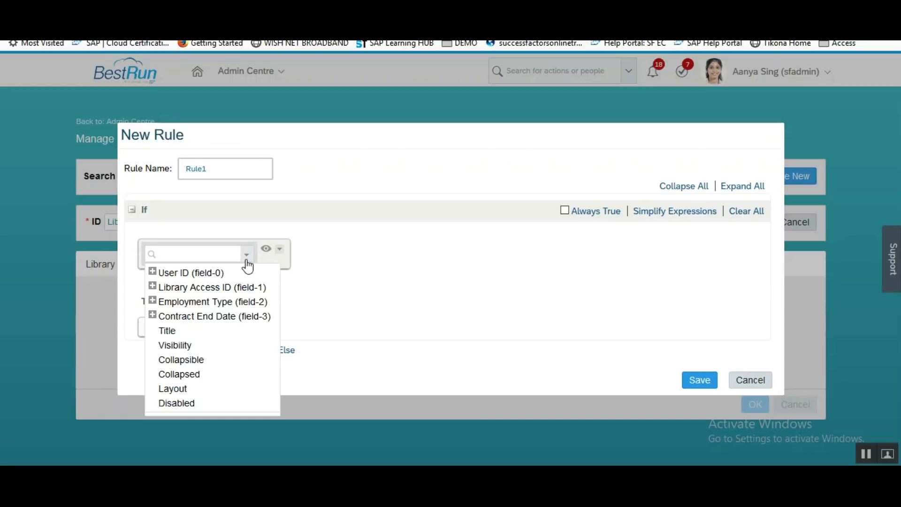
pyautogui.click(152, 300)
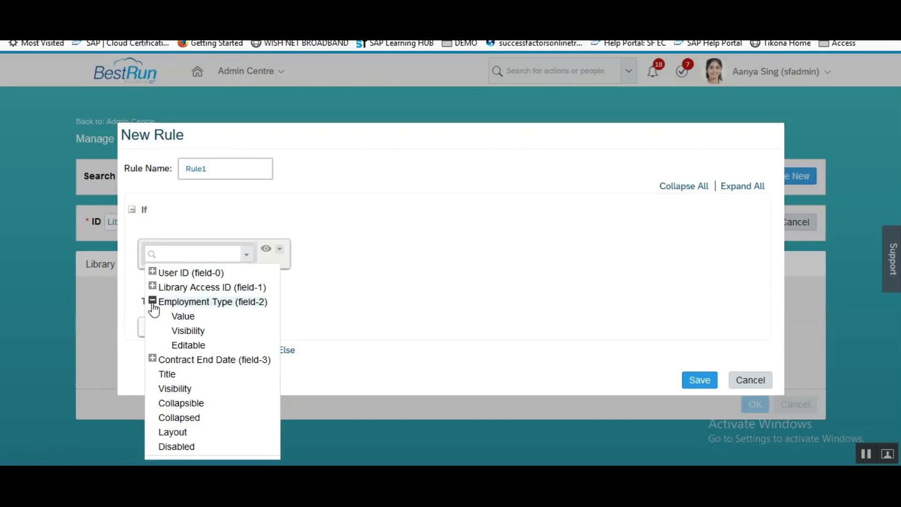
pyautogui.click(178, 317)
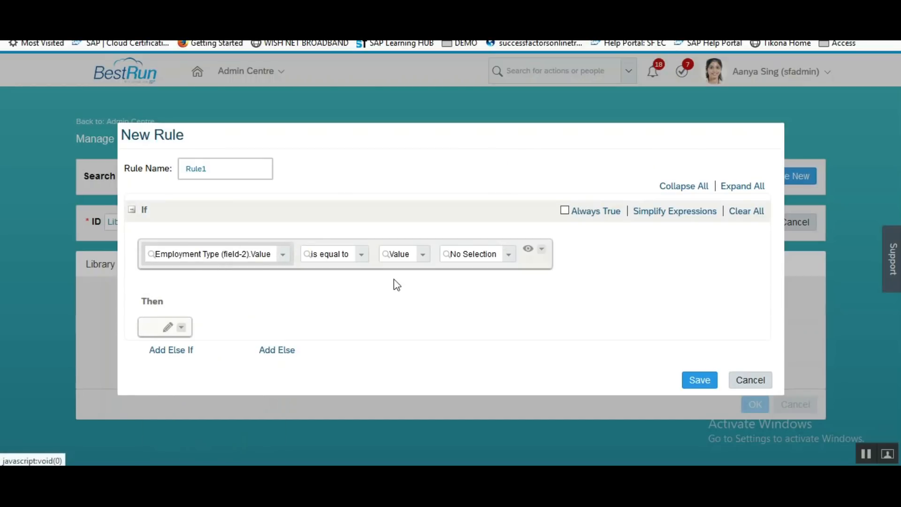
pyautogui.click(508, 256)
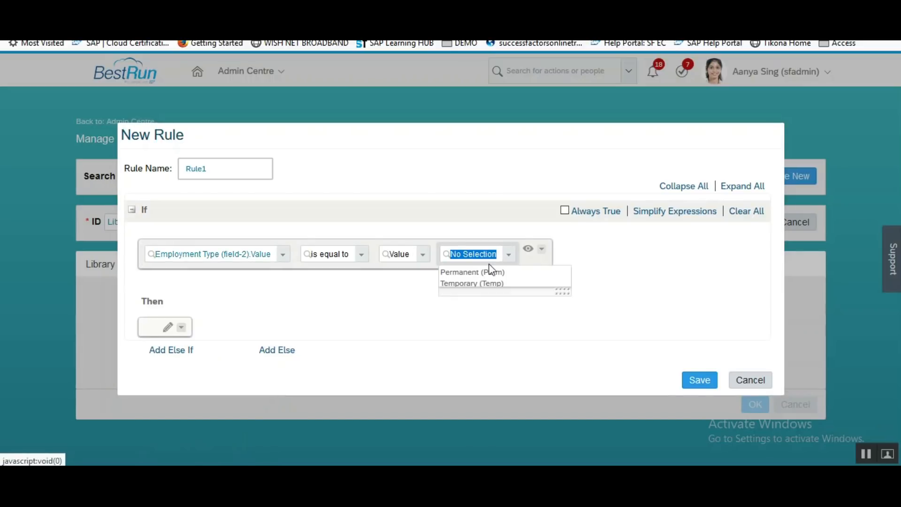
pyautogui.click(481, 277)
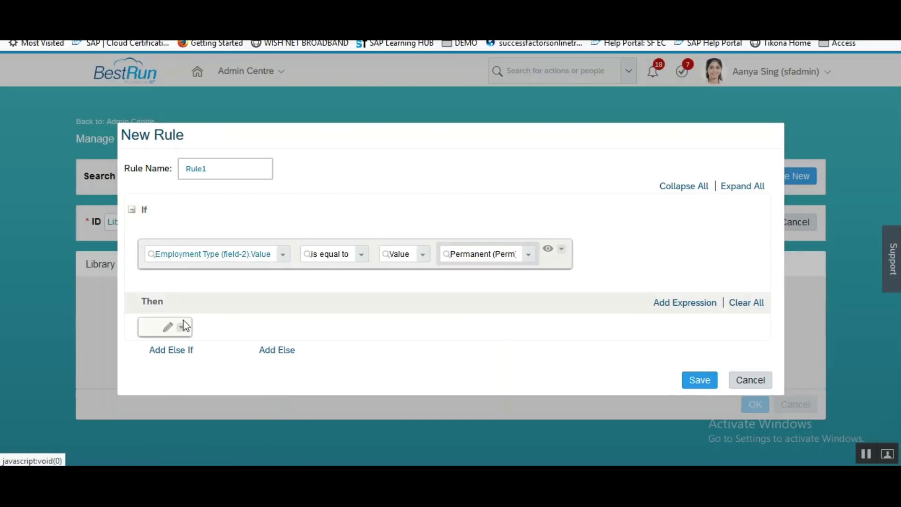
pyautogui.click(165, 327)
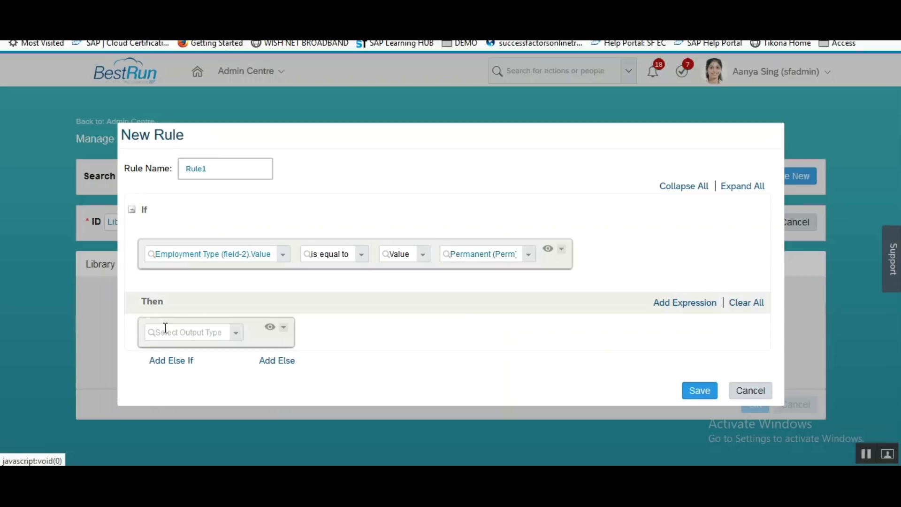
# Make the rule hide Contract End Date (field-3) when the condition holds.
pyautogui.click(236, 333)
pyautogui.click(176, 351)
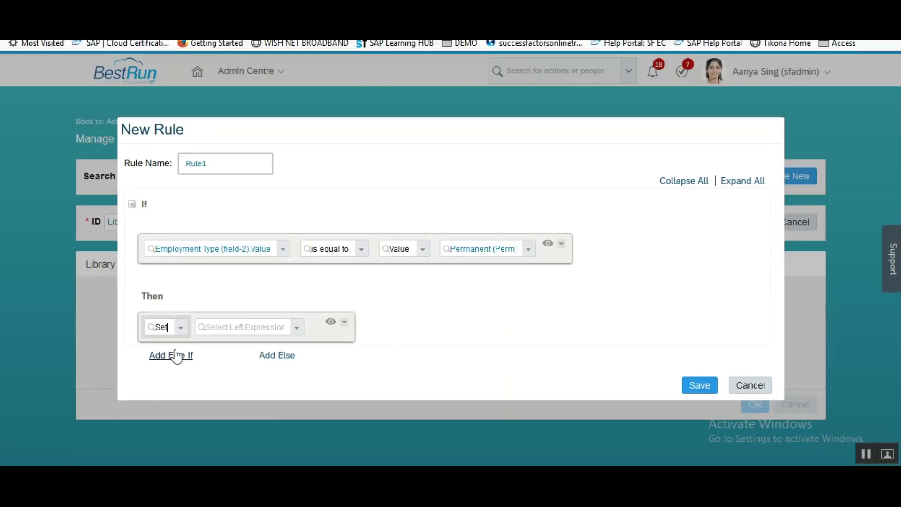
pyautogui.click(298, 330)
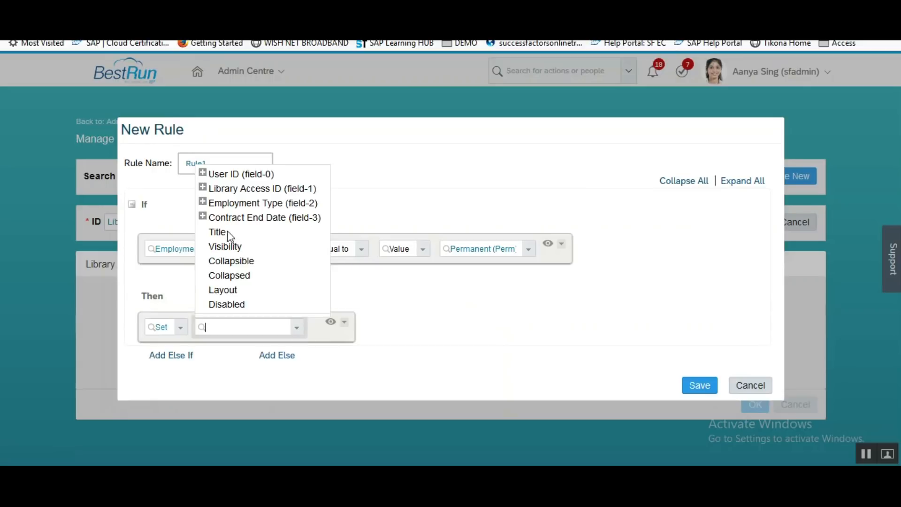
pyautogui.click(203, 217)
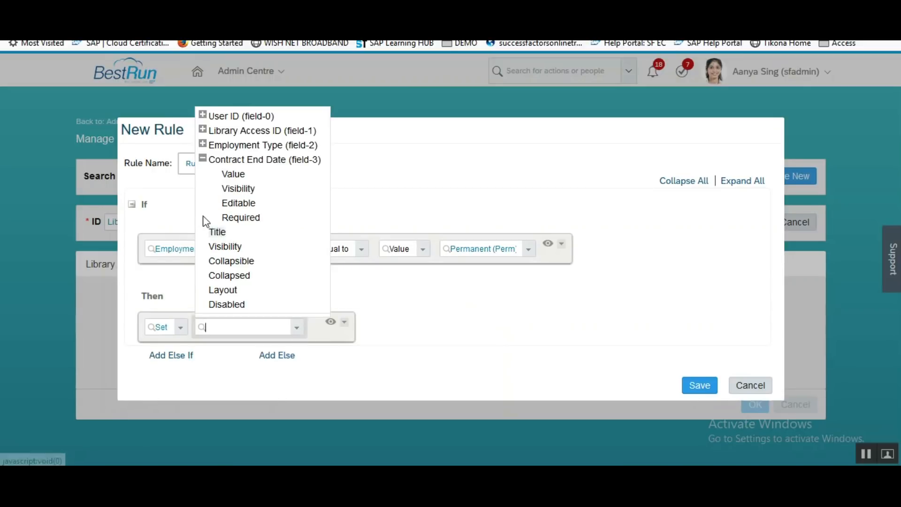
pyautogui.click(238, 188)
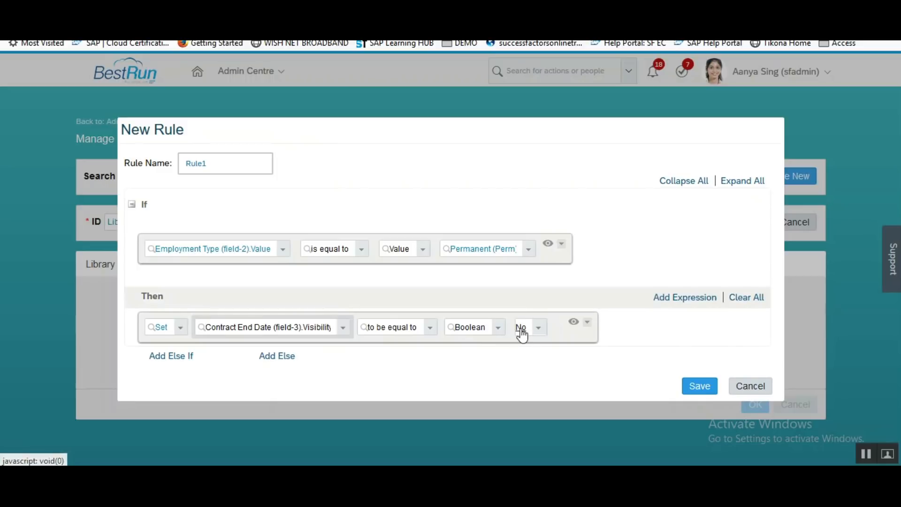
# Add an Else branch setting Contract End Date visibility to Yes, save the rule, and close UI Rules.
pyautogui.click(277, 355)
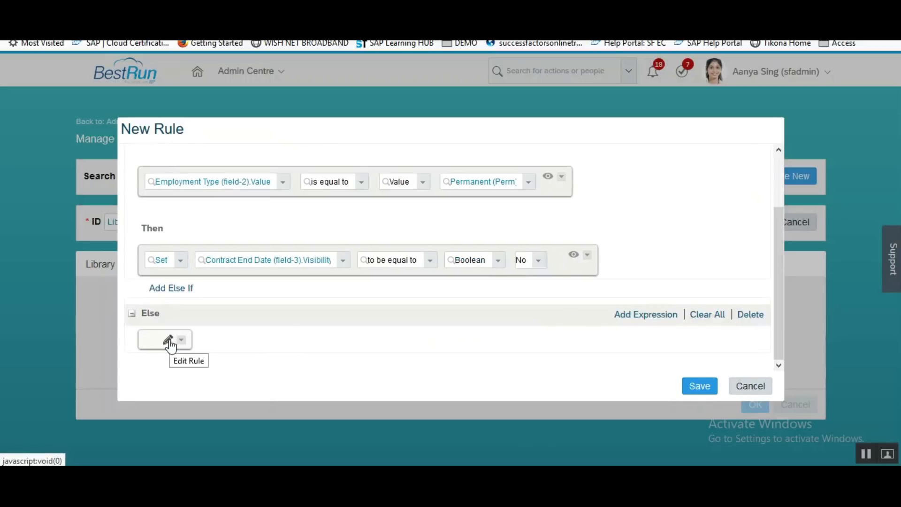
pyautogui.click(169, 344)
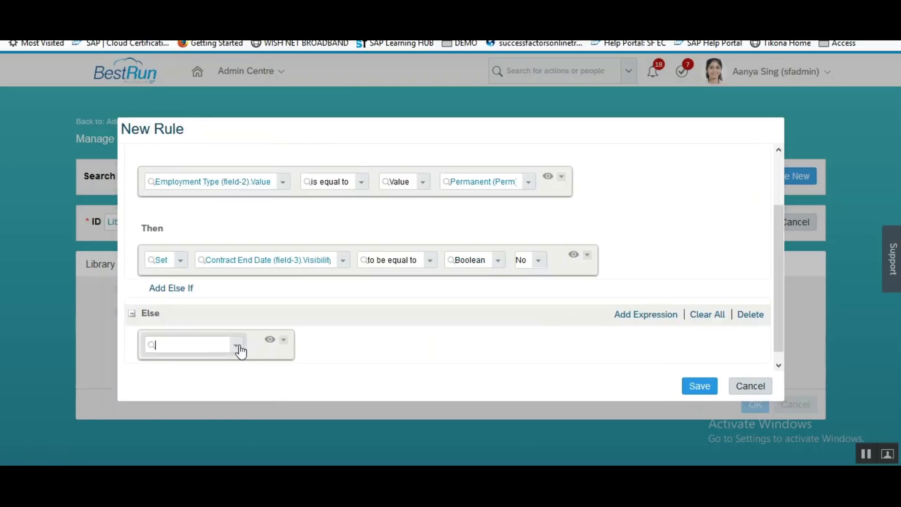
pyautogui.click(238, 347)
pyautogui.click(210, 365)
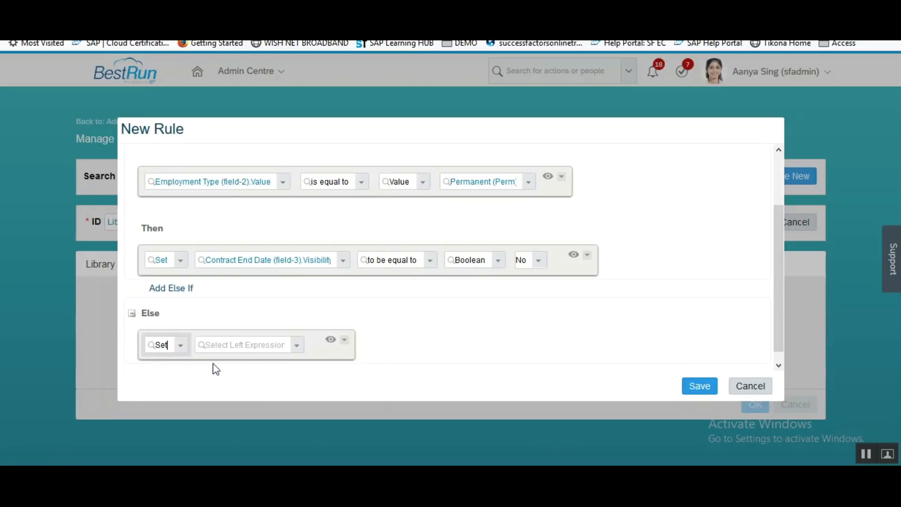
pyautogui.click(297, 346)
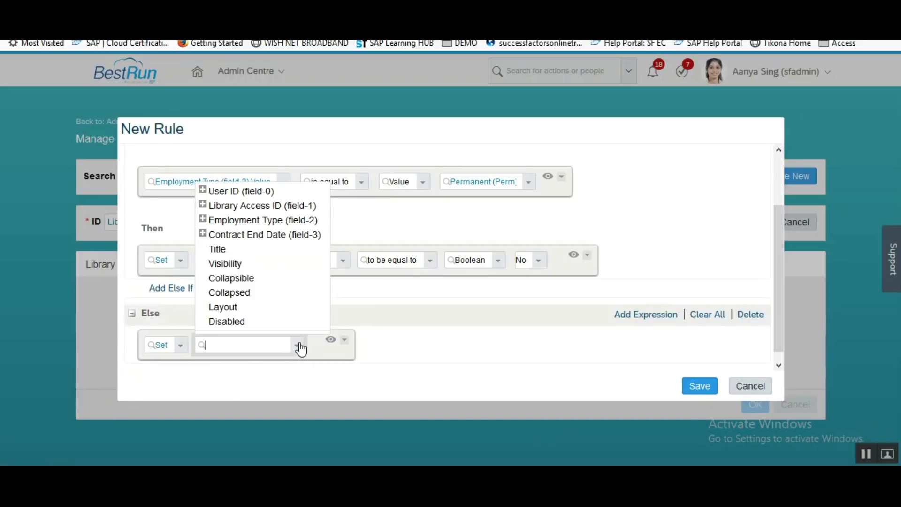
pyautogui.click(203, 234)
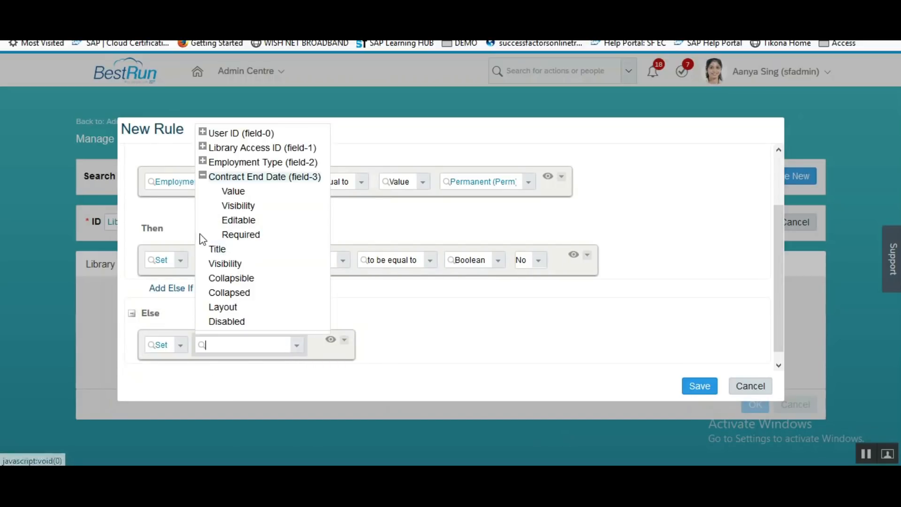
pyautogui.click(237, 205)
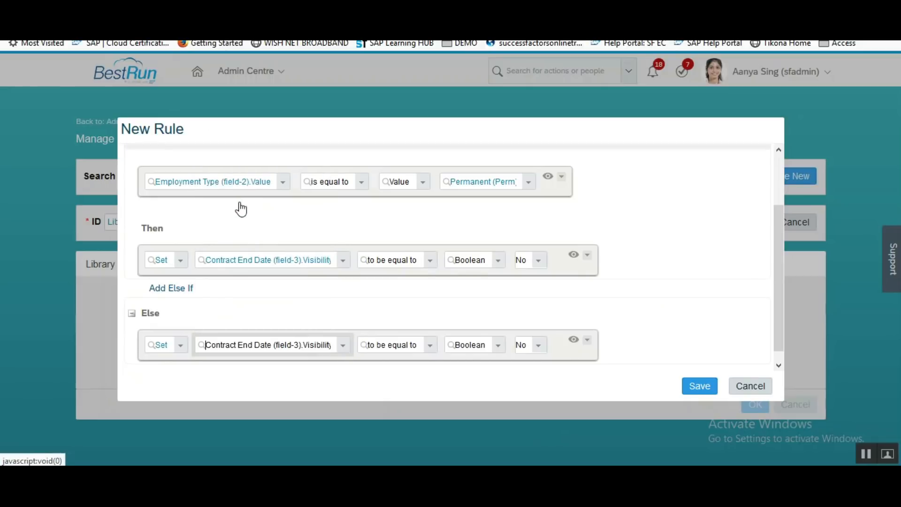
pyautogui.click(544, 346)
pyautogui.click(530, 375)
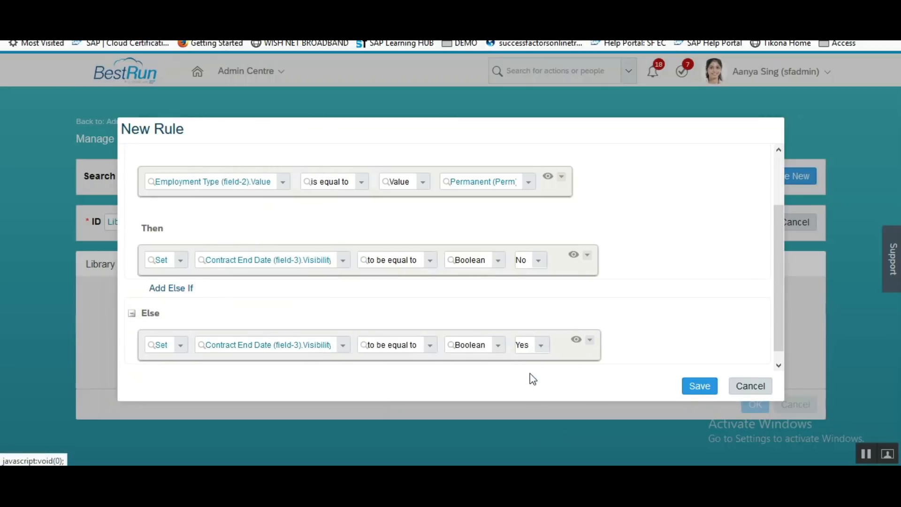
pyautogui.click(697, 386)
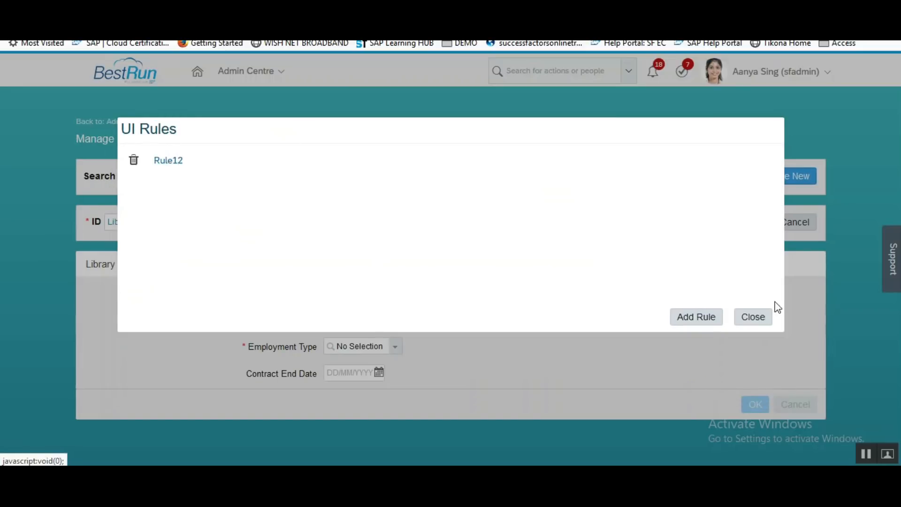
pyautogui.click(753, 317)
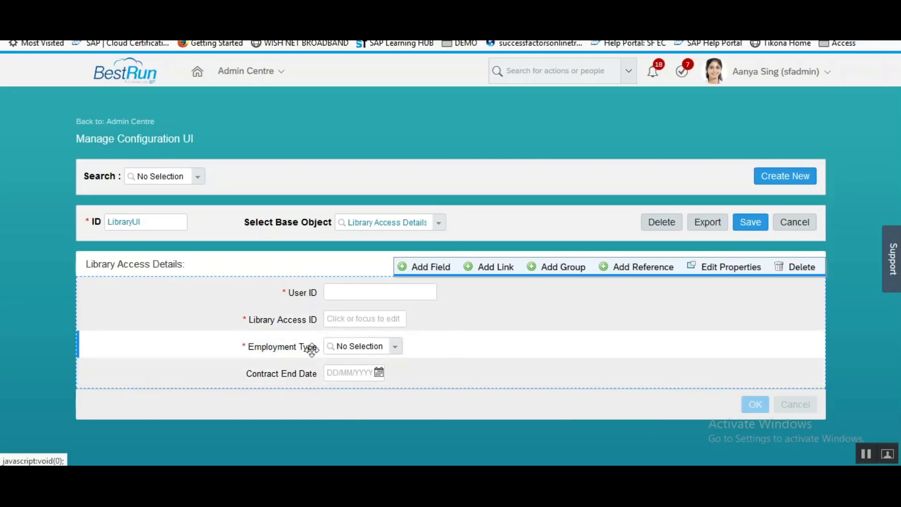
# Attach Rule12 as the Employment Type field's onChange UI rule.
pyautogui.moveTo(420, 347)
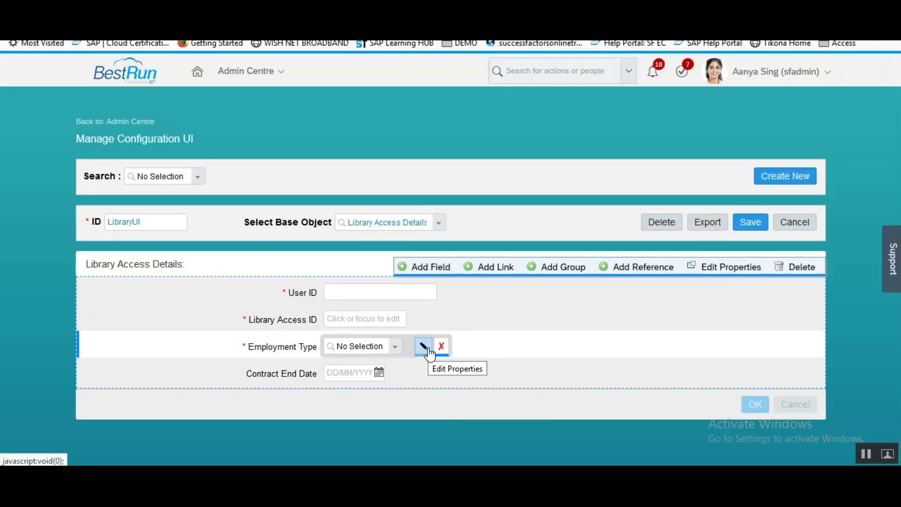
pyautogui.click(426, 348)
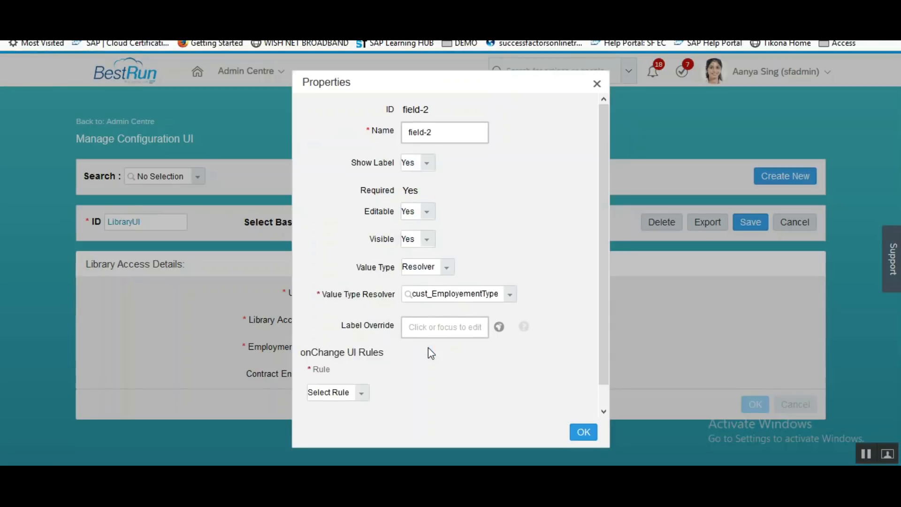
pyautogui.moveTo(598, 320); pyautogui.dragTo(599, 362)
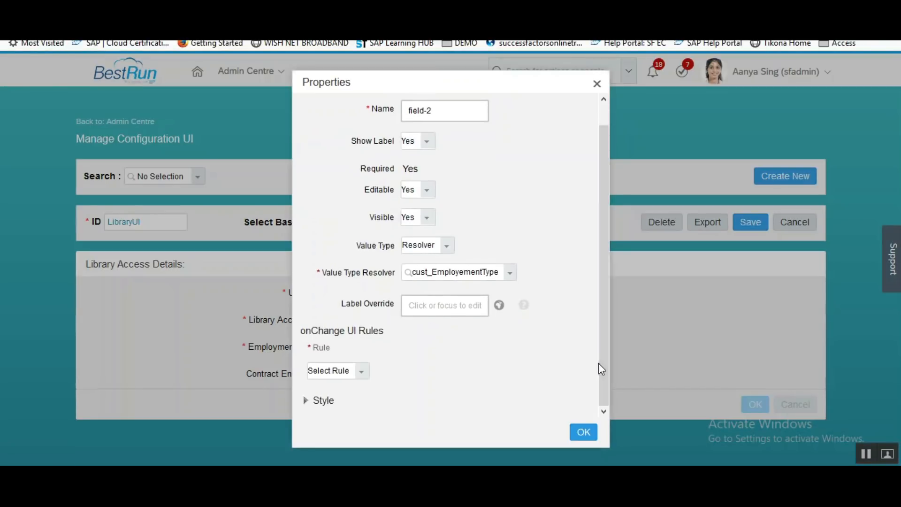
pyautogui.click(361, 373)
pyautogui.click(330, 401)
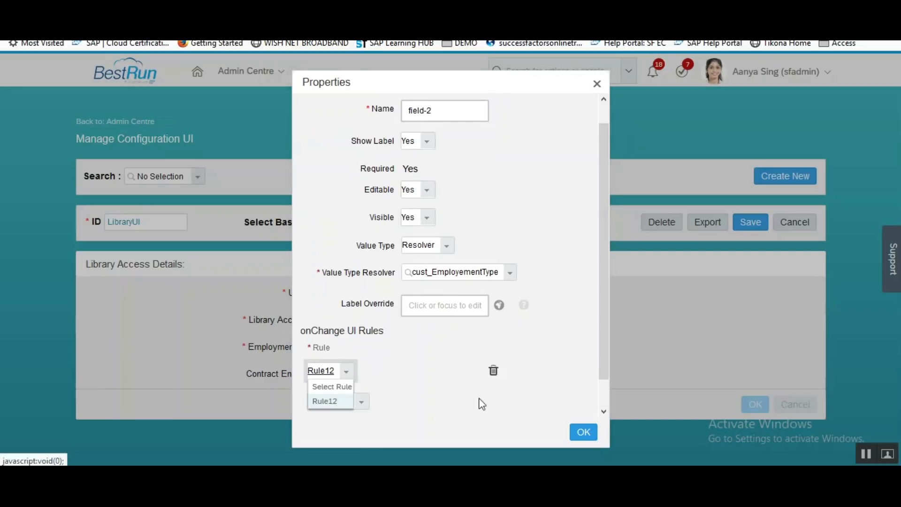
pyautogui.click(589, 432)
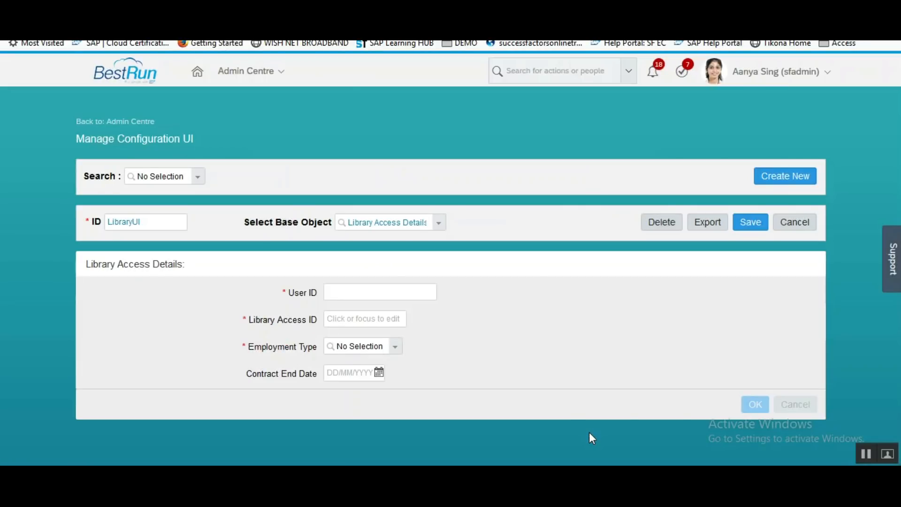
# Save the LibraryUI screen and go back to the Library Access Details object definition.
pyautogui.click(751, 222)
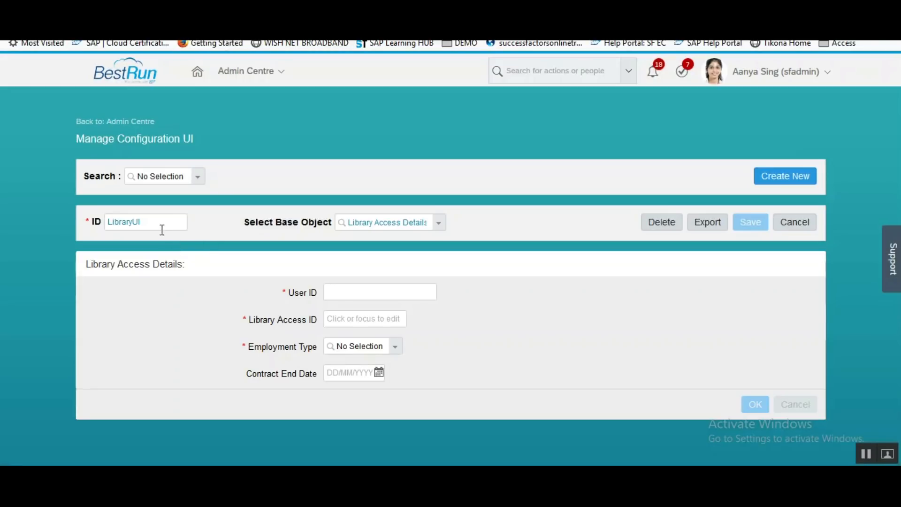
pyautogui.moveTo(152, 223); pyautogui.dragTo(103, 221)
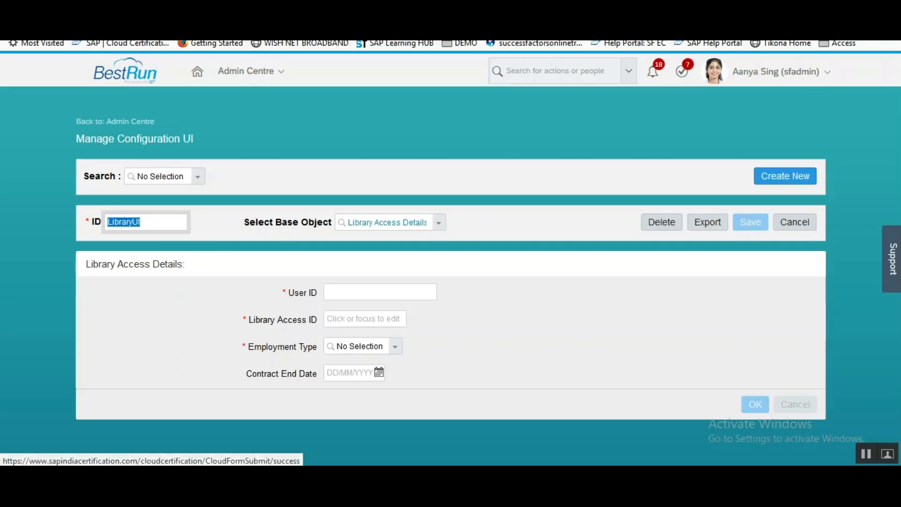
pyautogui.click(187, 9)
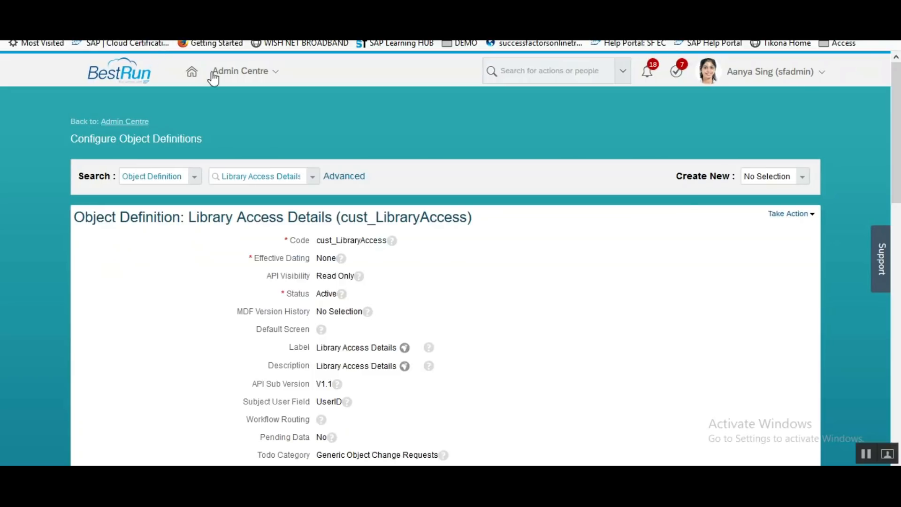
# Via Make Correction, set Library Access Details' Default Screen to LibraryUI and save the definition.
pyautogui.click(793, 214)
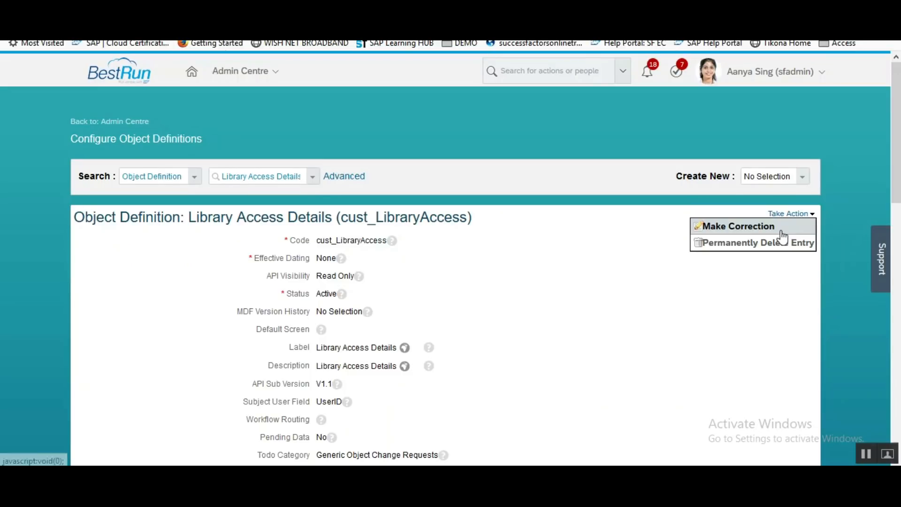
pyautogui.click(783, 229)
pyautogui.scroll(-5, 891, 108)
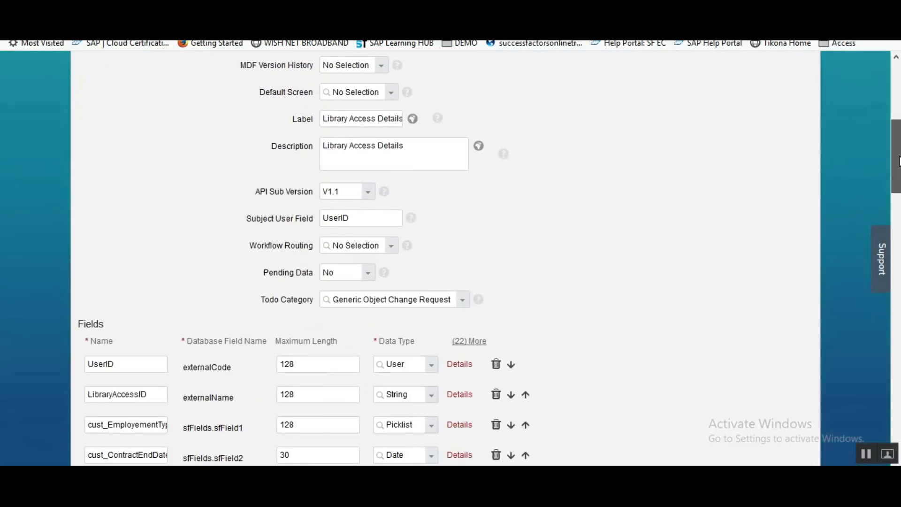
pyautogui.click(369, 91)
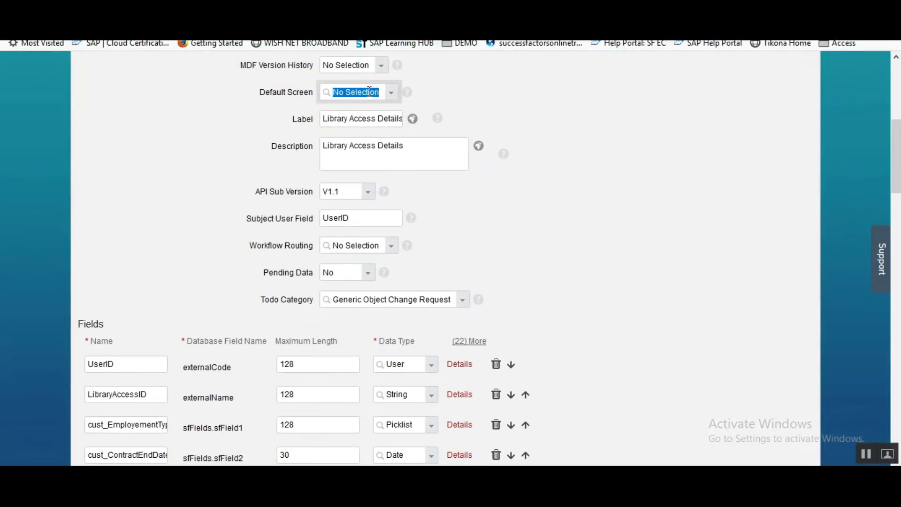
pyautogui.write('LibraryUI')
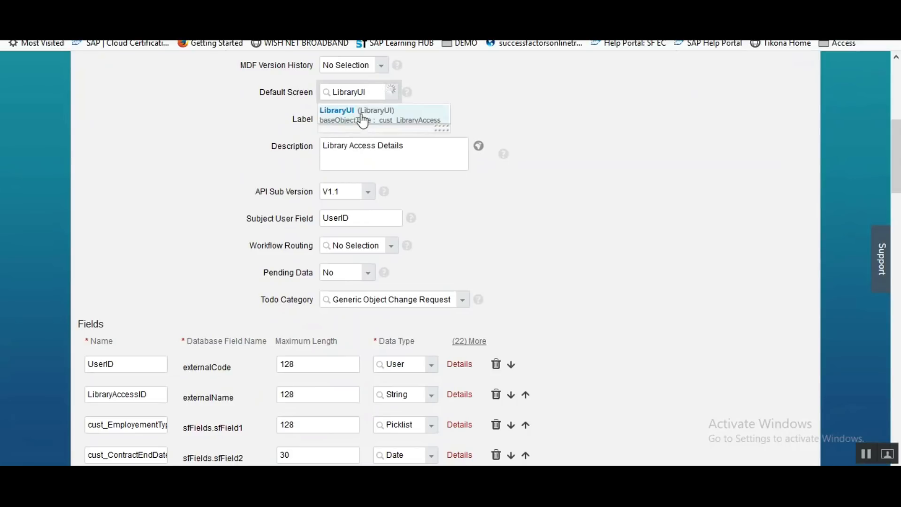
pyautogui.click(358, 115)
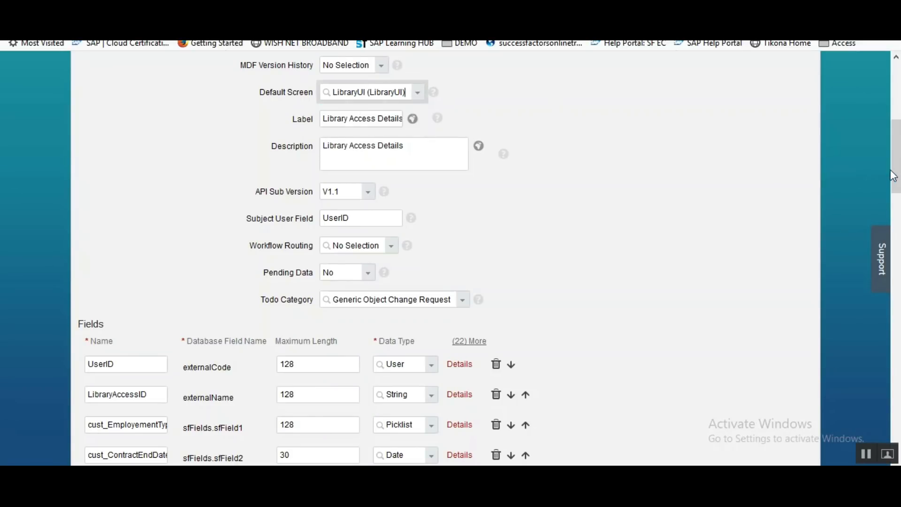
pyautogui.moveTo(894, 175); pyautogui.dragTo(896, 136)
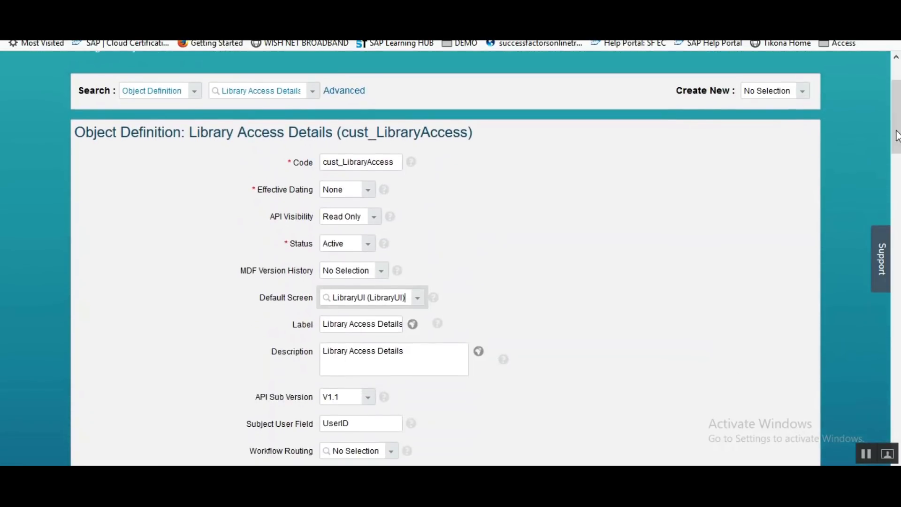
pyautogui.moveTo(896, 136); pyautogui.dragTo(892, 452)
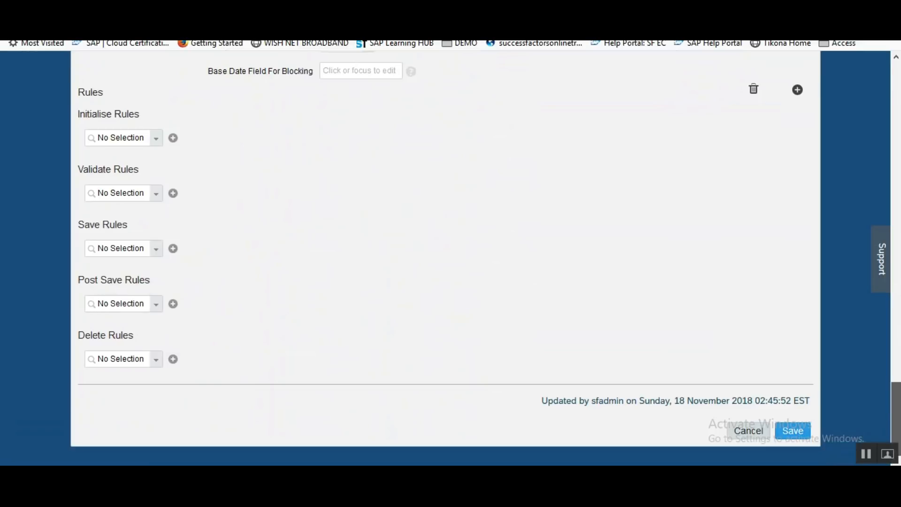
pyautogui.click(793, 432)
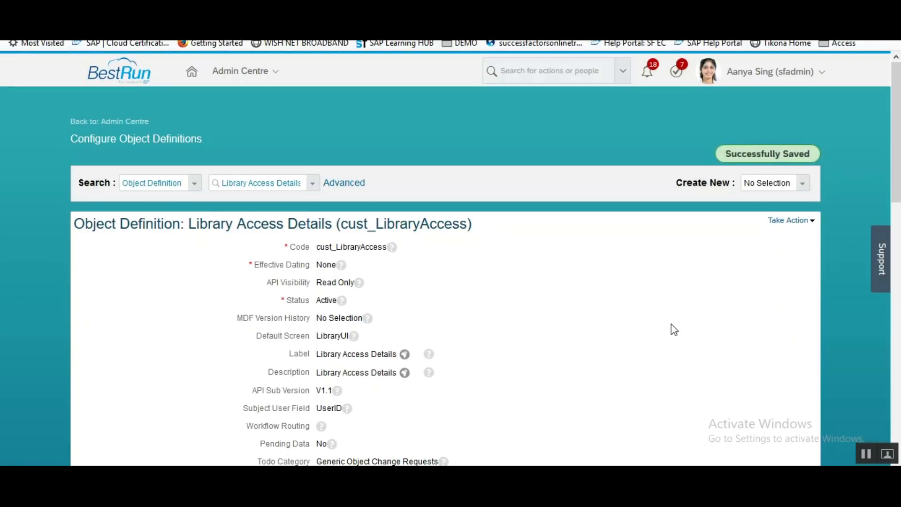
# Open Configure People Profile from the header search and scroll to the end of the section list.
pyautogui.click(532, 82)
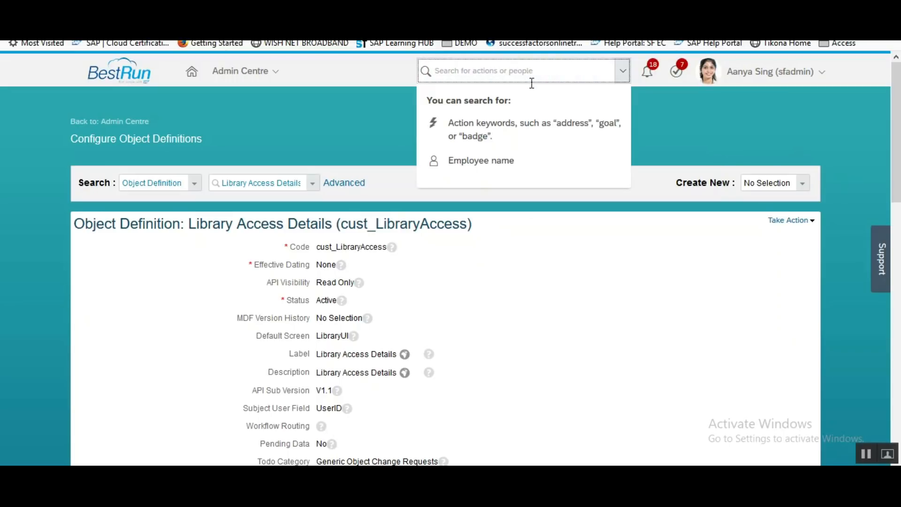
pyautogui.write('configure people pro')
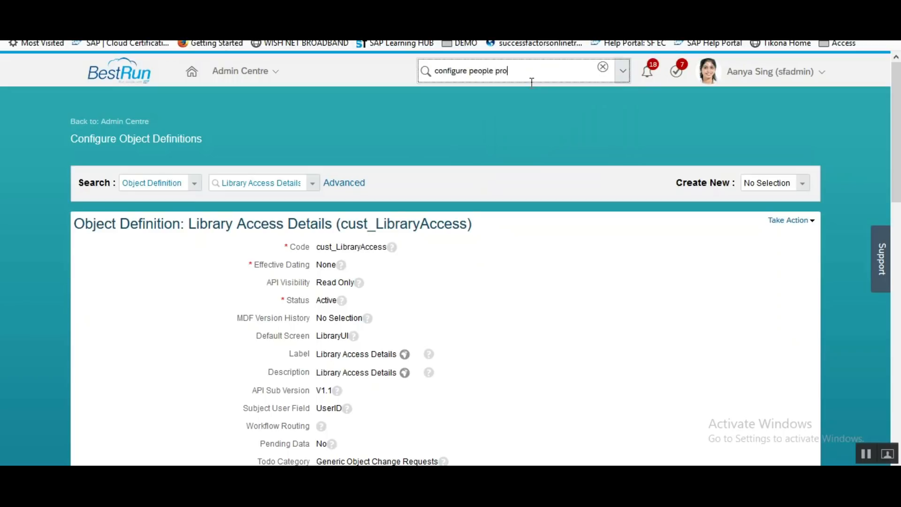
pyautogui.click(510, 100)
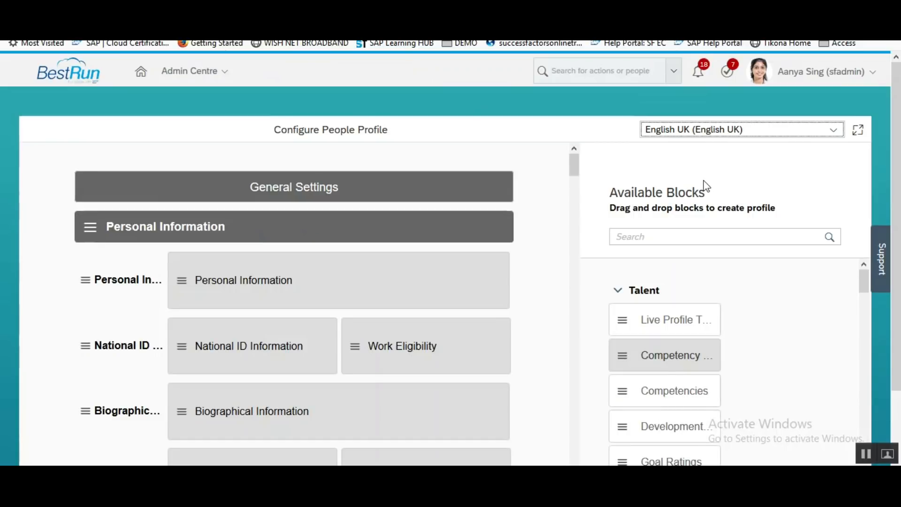
pyautogui.moveTo(570, 165); pyautogui.dragTo(572, 458)
pyautogui.moveTo(897, 341); pyautogui.dragTo(891, 434)
pyautogui.moveTo(575, 381); pyautogui.dragTo(574, 408)
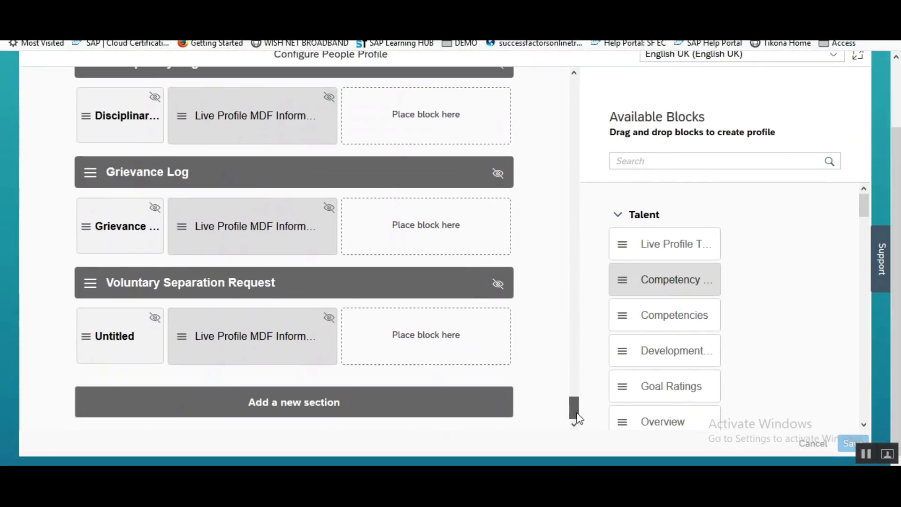
# Add a new profile section and name it 'Library Access'.
pyautogui.click(204, 412)
pyautogui.moveTo(574, 402); pyautogui.dragTo(573, 412)
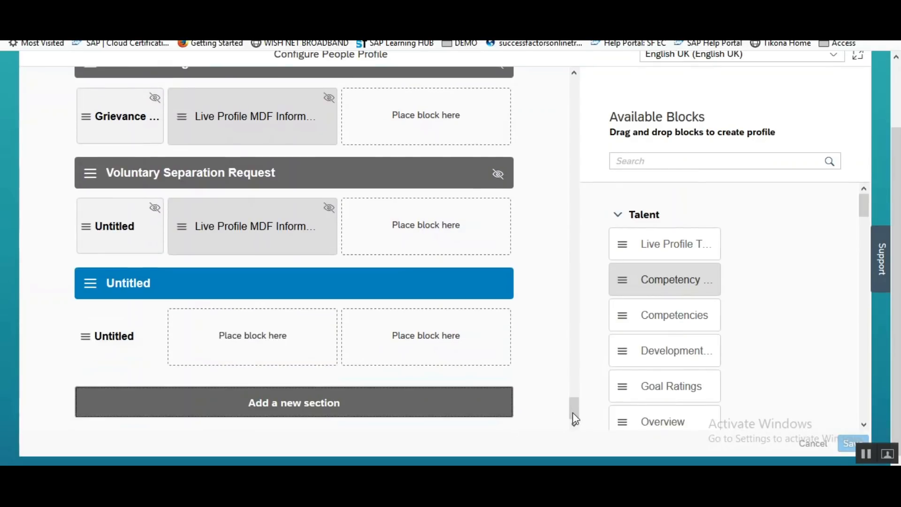
pyautogui.click(96, 293)
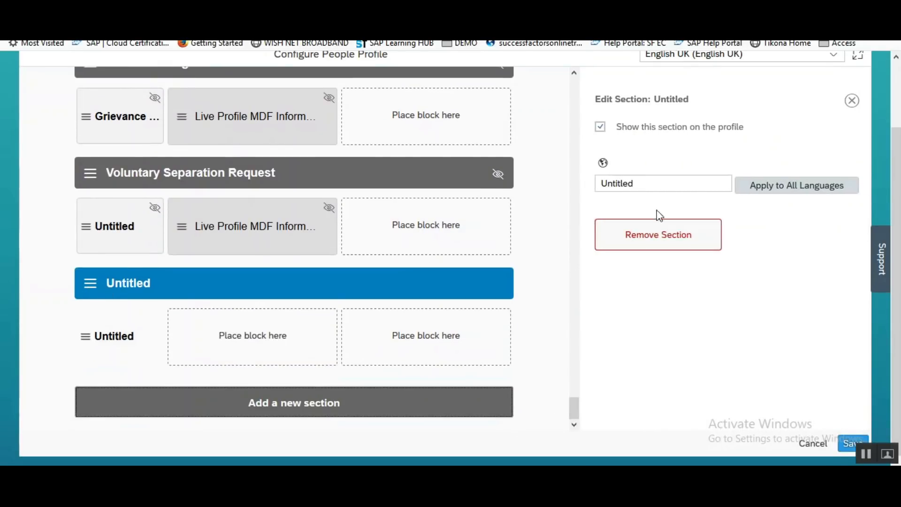
pyautogui.doubleClick(644, 184)
pyautogui.write('Library Access')
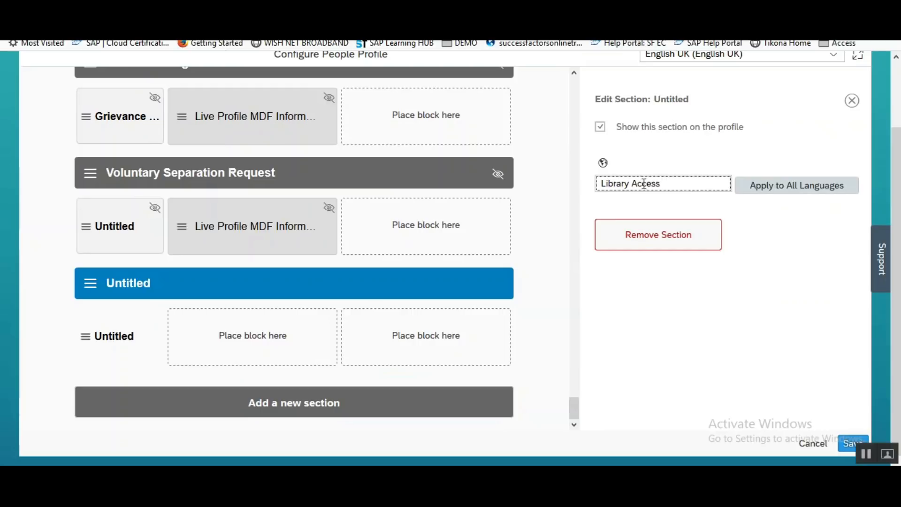
pyautogui.click(113, 333)
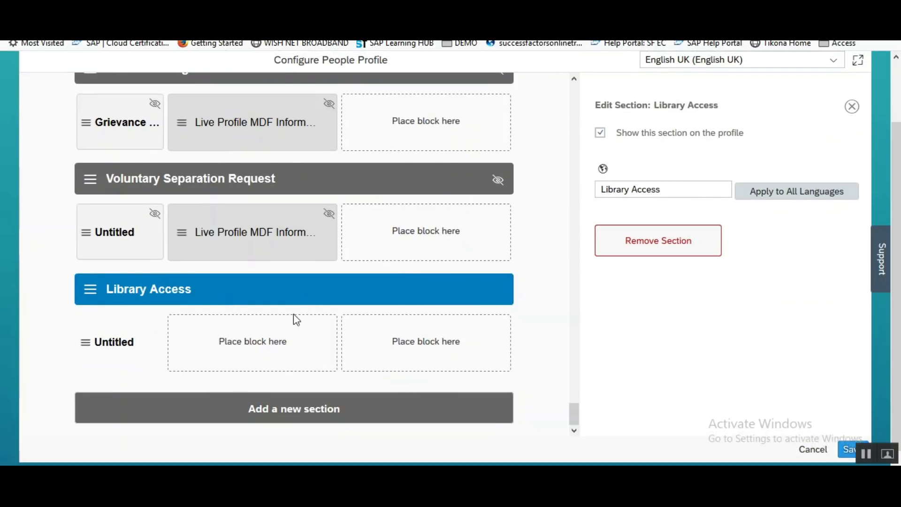
# Rename its first subsection to 'Library Access Details' and close the subsection settings.
pyautogui.click(117, 344)
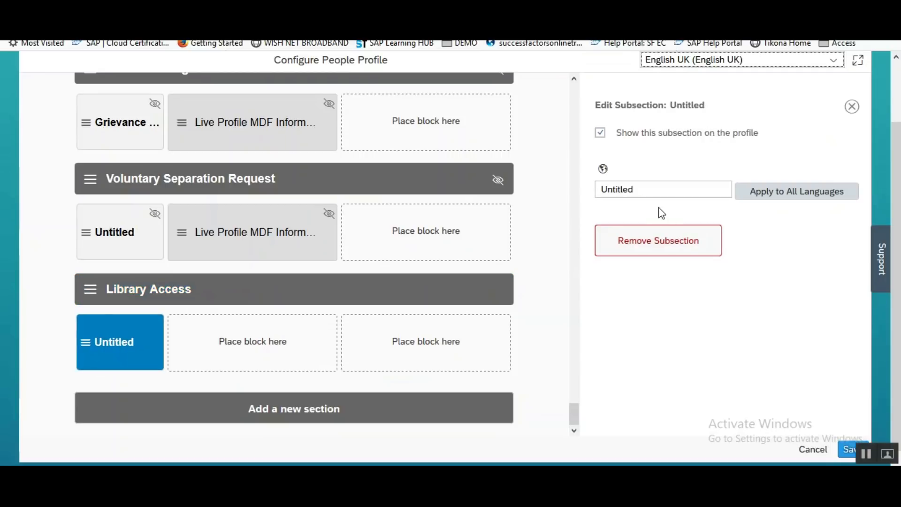
pyautogui.click(650, 188)
pyautogui.hotkey('ctrl', 'a')
pyautogui.write('Library Ac')
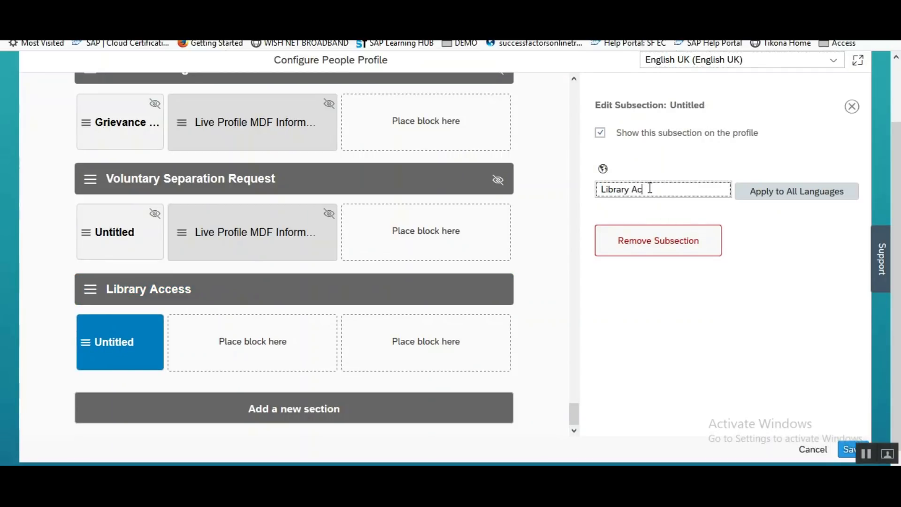
pyautogui.write('cess Details')
pyautogui.click(269, 345)
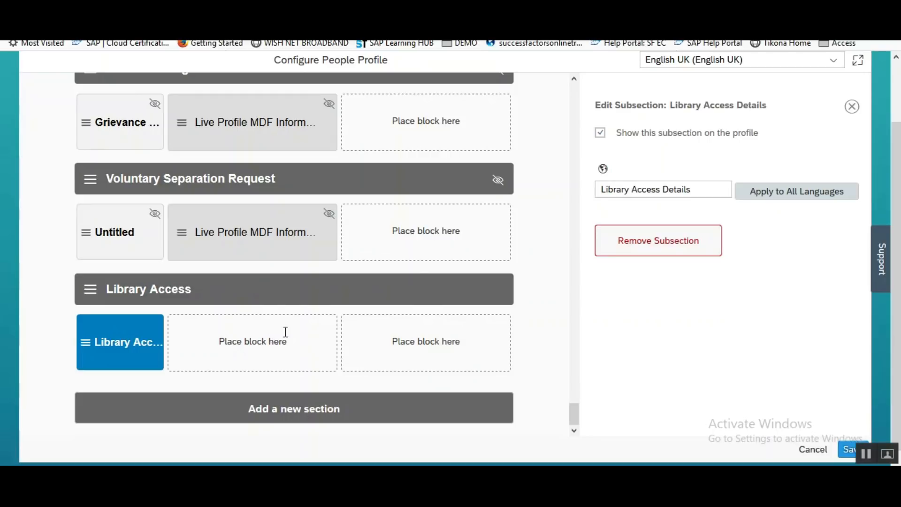
pyautogui.click(853, 113)
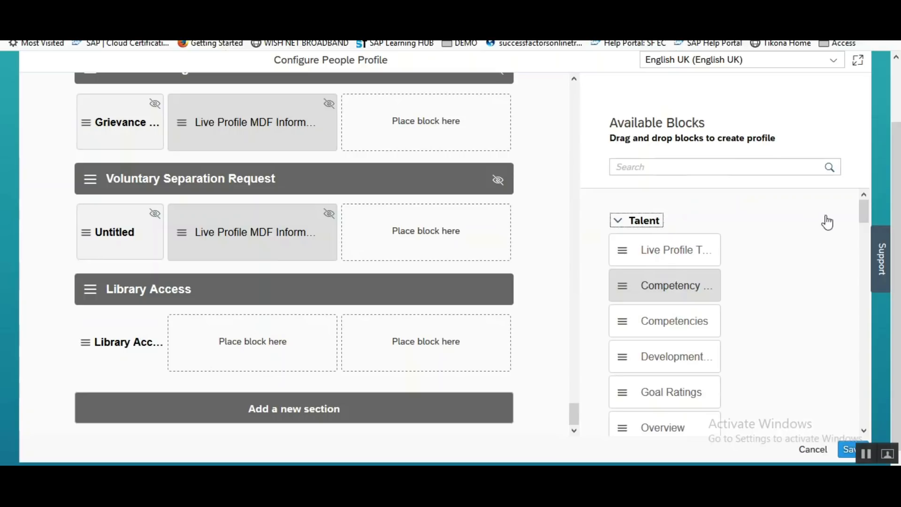
# Drop a Live Profile MDF Information block into Library Access, set MDF Screen ID to LibraryUI, and save.
pyautogui.moveTo(865, 212); pyautogui.dragTo(866, 413)
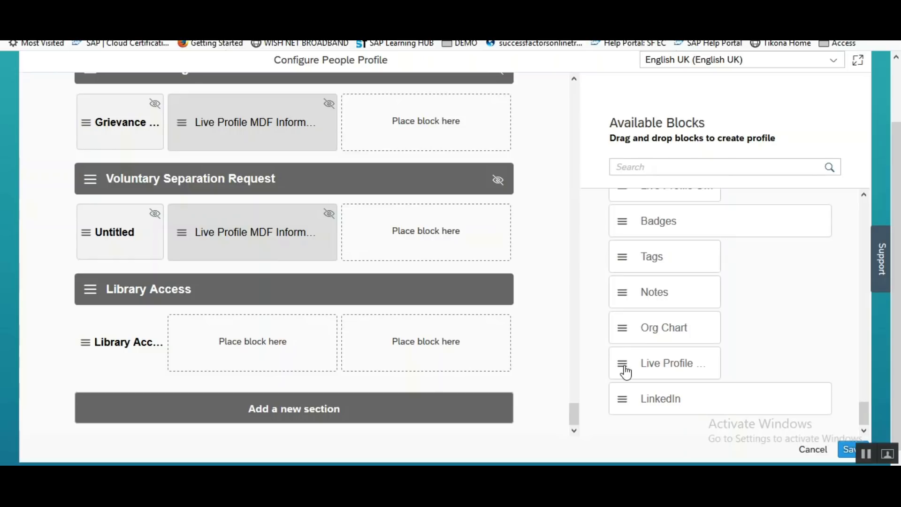
pyautogui.moveTo(625, 371); pyautogui.dragTo(246, 341)
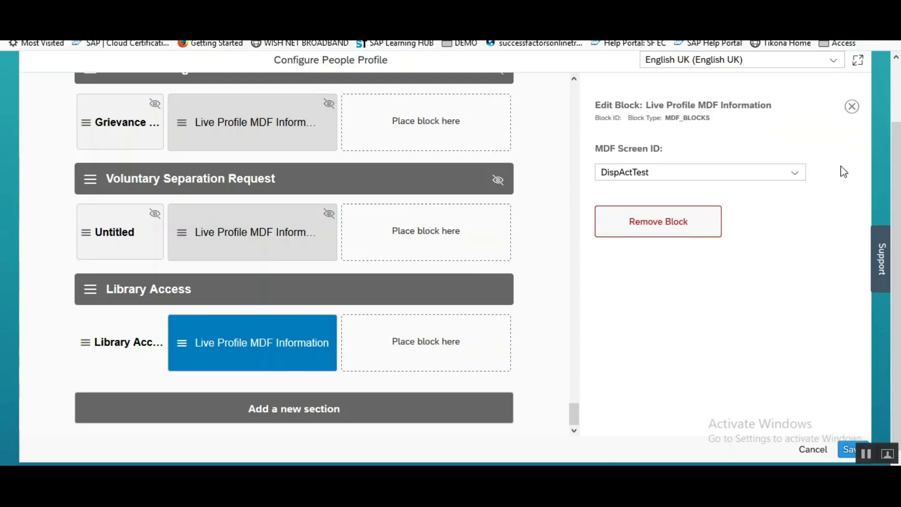
pyautogui.click(790, 173)
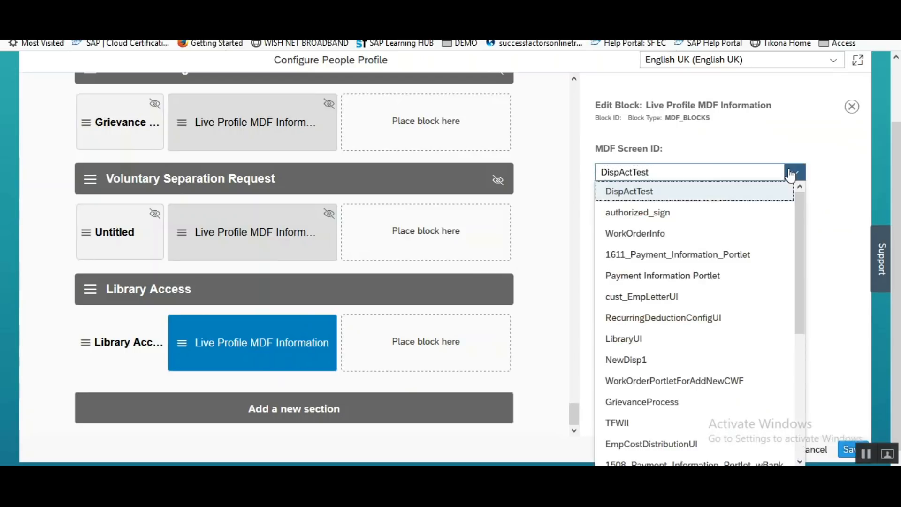
pyautogui.moveTo(800, 235); pyautogui.dragTo(799, 275)
pyautogui.click(616, 273)
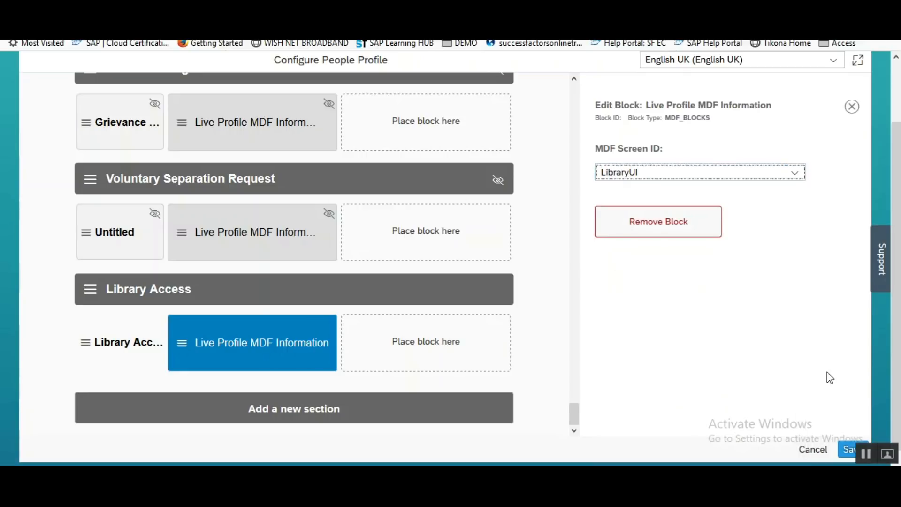
pyautogui.click(849, 451)
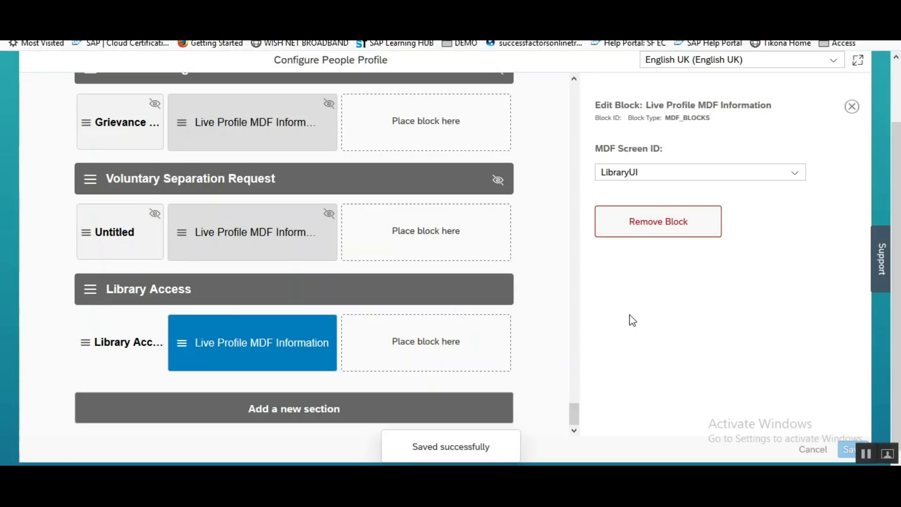
pyautogui.moveTo(897, 156); pyautogui.dragTo(898, 80)
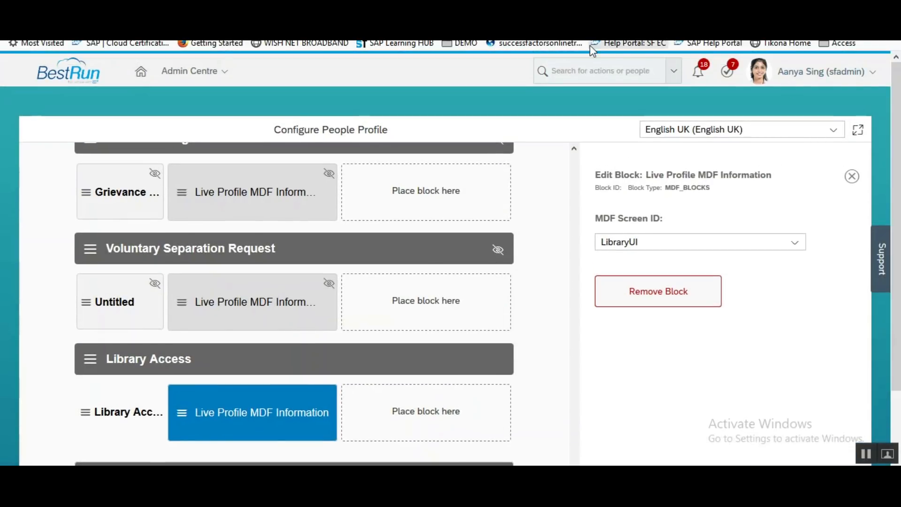
# Search 'permissio' to reach Manage Permission Roles and open the System Admin role.
pyautogui.click(591, 71)
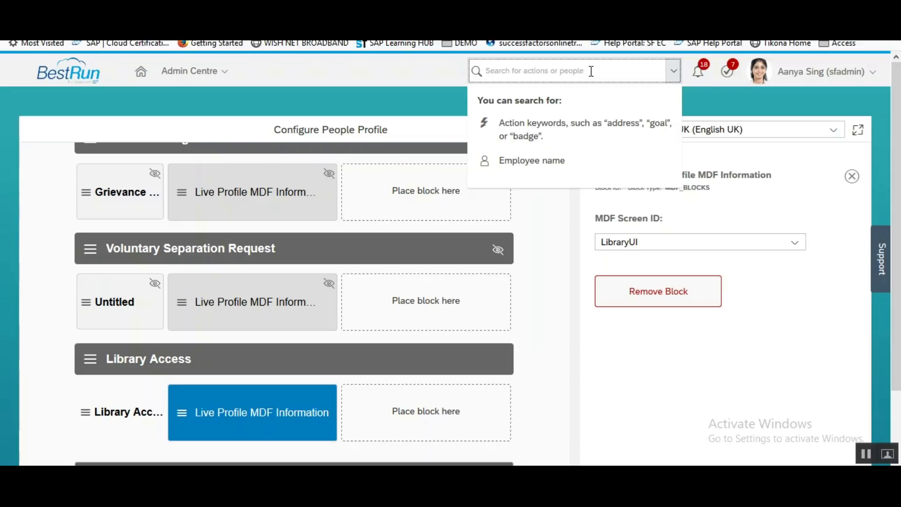
pyautogui.write('permission role')
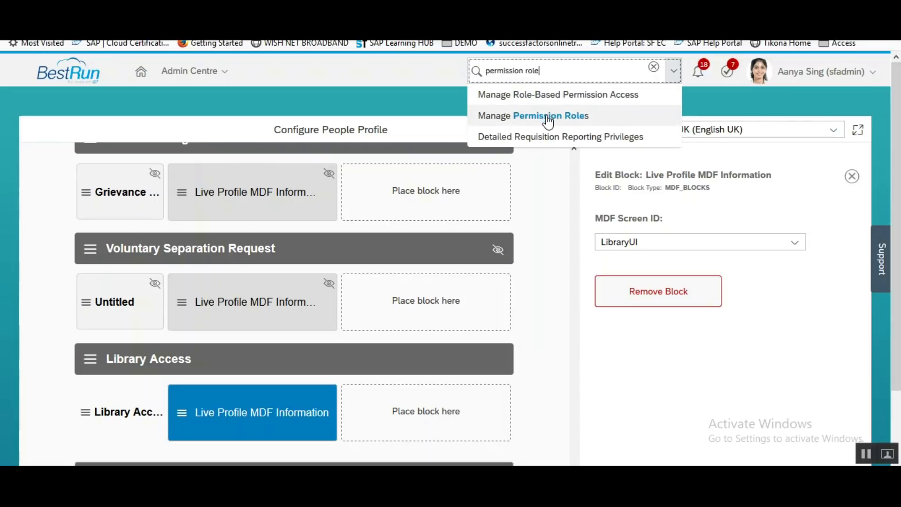
pyautogui.click(547, 118)
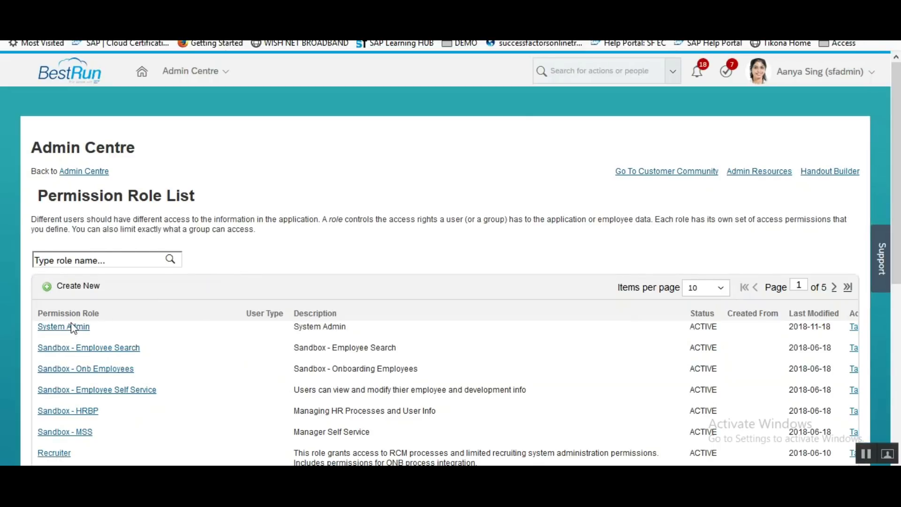
pyautogui.click(73, 327)
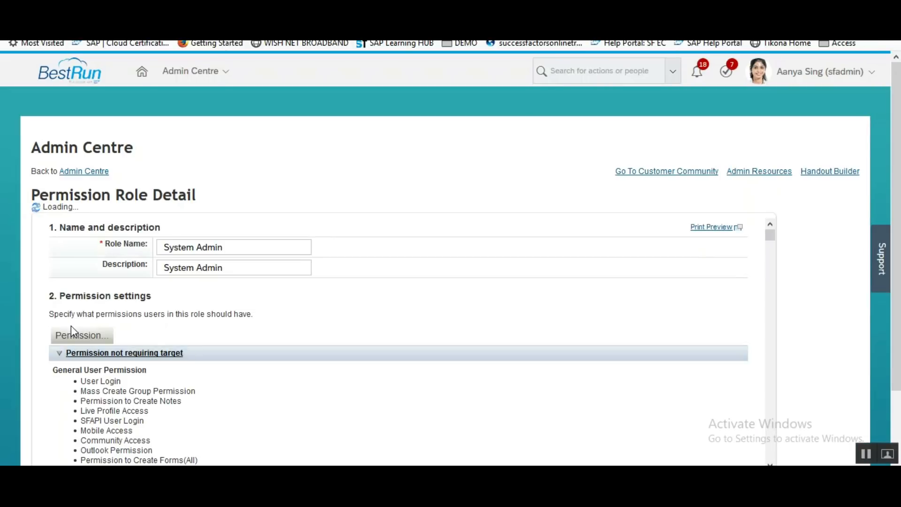
# Tick Library Access under System Admin's Employee Views permissions, finish, and save the role.
pyautogui.click(81, 329)
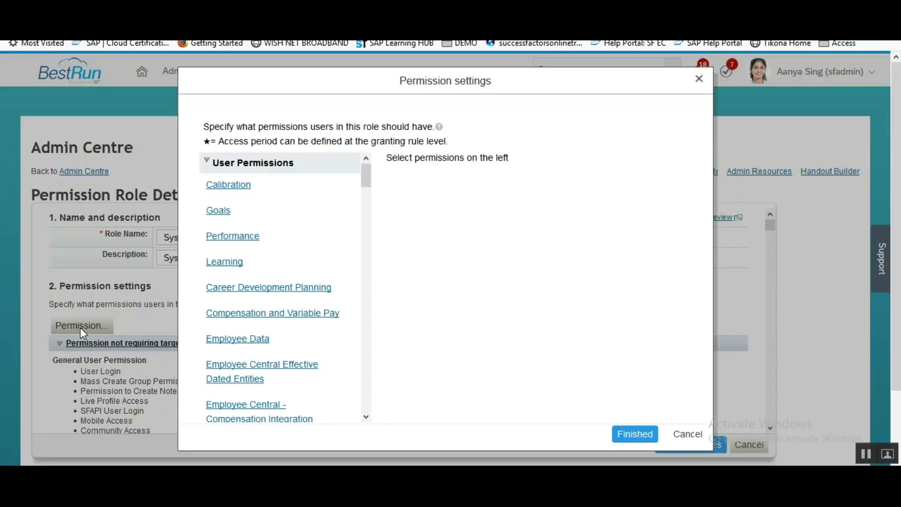
pyautogui.moveTo(366, 173); pyautogui.dragTo(366, 185)
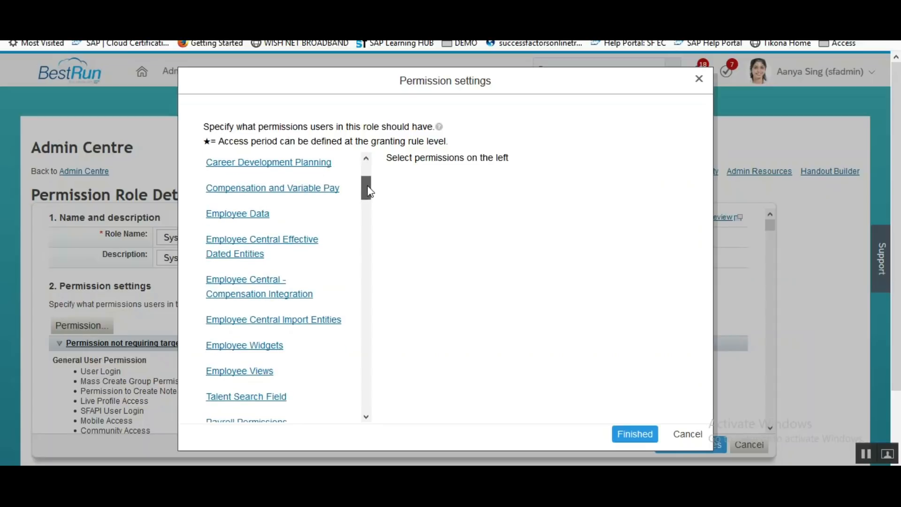
pyautogui.click(249, 371)
pyautogui.moveTo(689, 258); pyautogui.dragTo(676, 303)
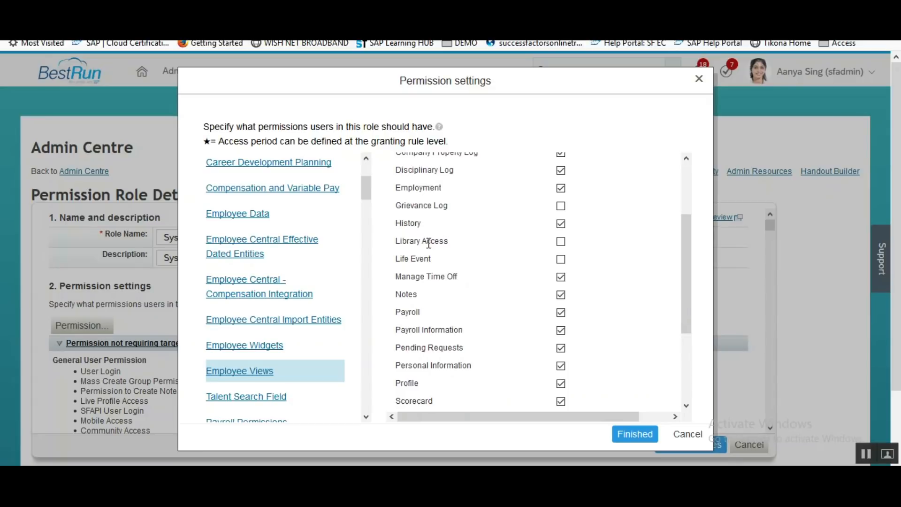
pyautogui.click(560, 242)
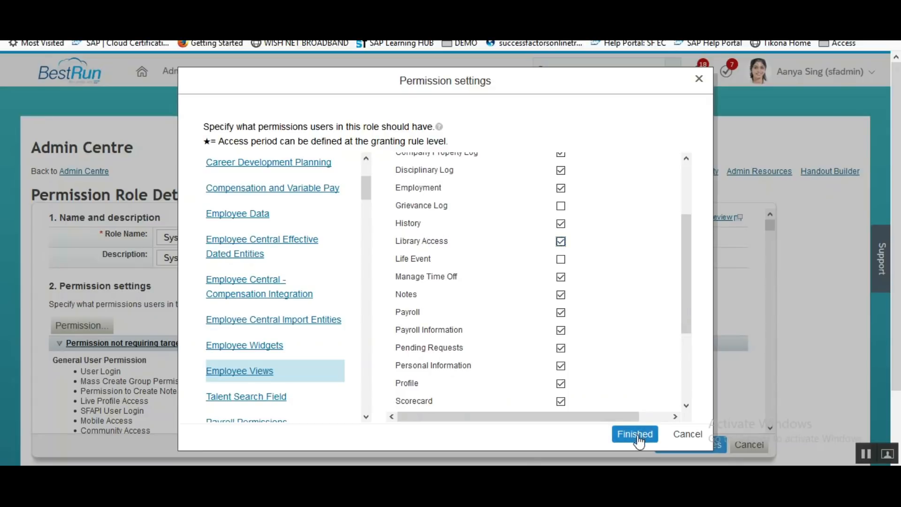
pyautogui.moveTo(688, 297); pyautogui.dragTo(685, 357)
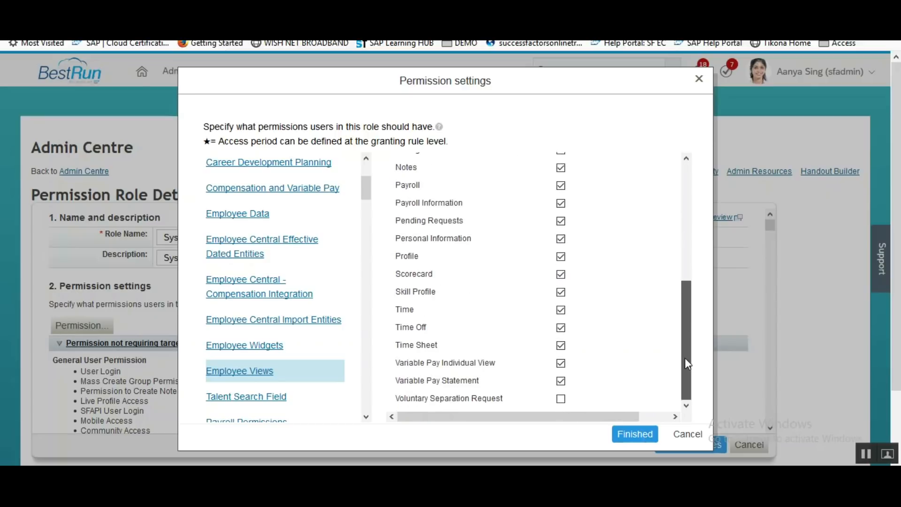
pyautogui.click(641, 441)
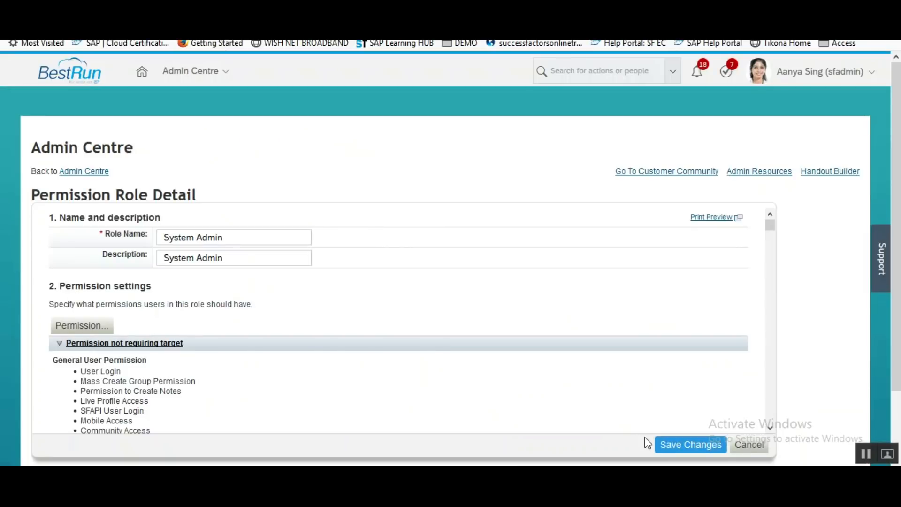
pyautogui.click(668, 446)
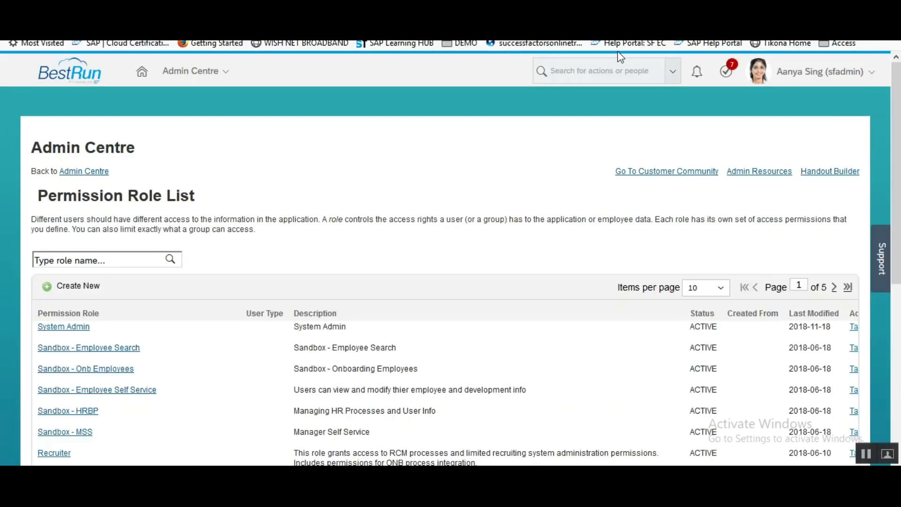
# Search for the employee by name, open their profile, and jump to its Library Access section.
pyautogui.click(617, 71)
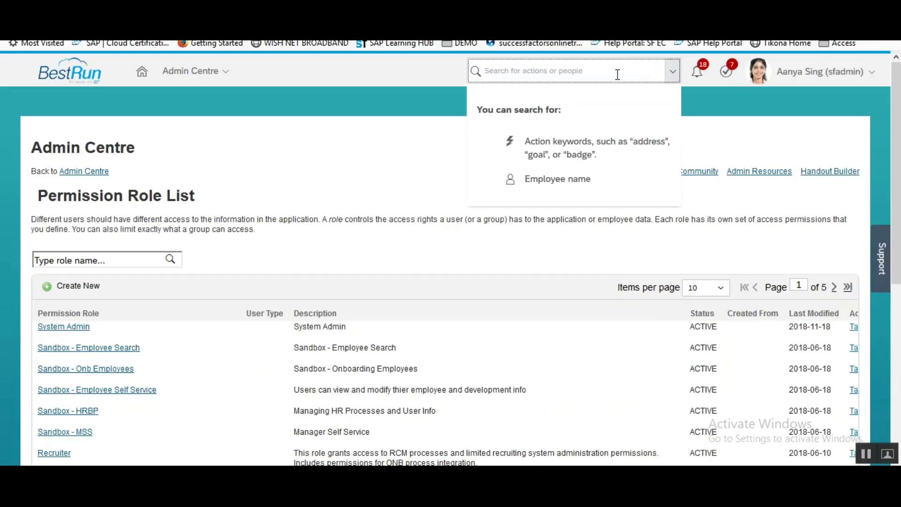
pyautogui.write('mark bur')
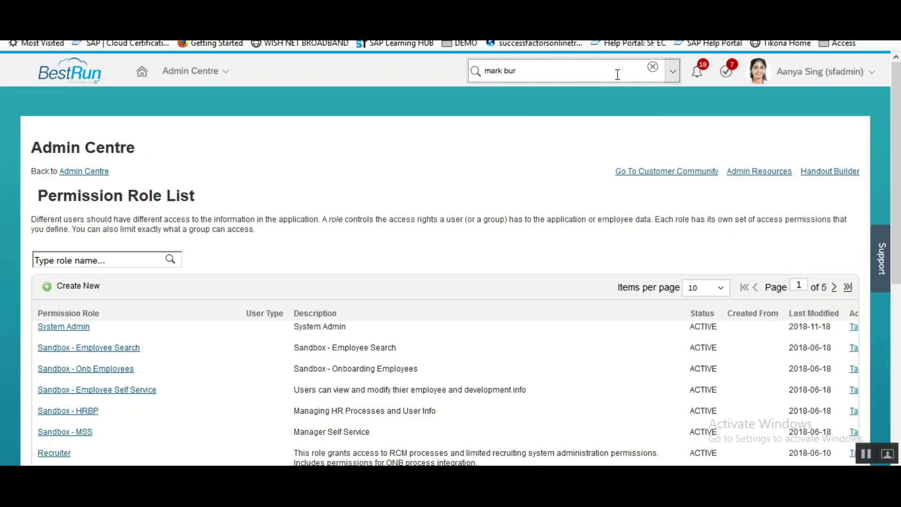
pyautogui.click(545, 98)
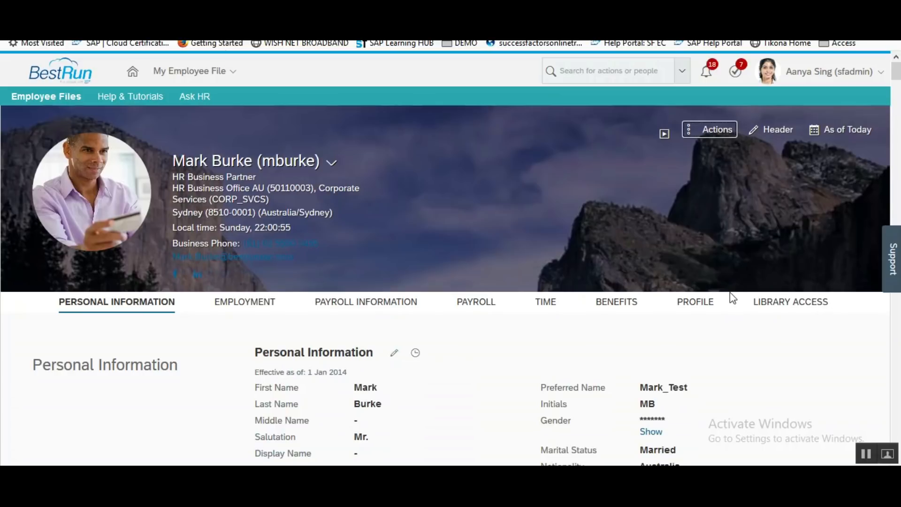
pyautogui.click(813, 308)
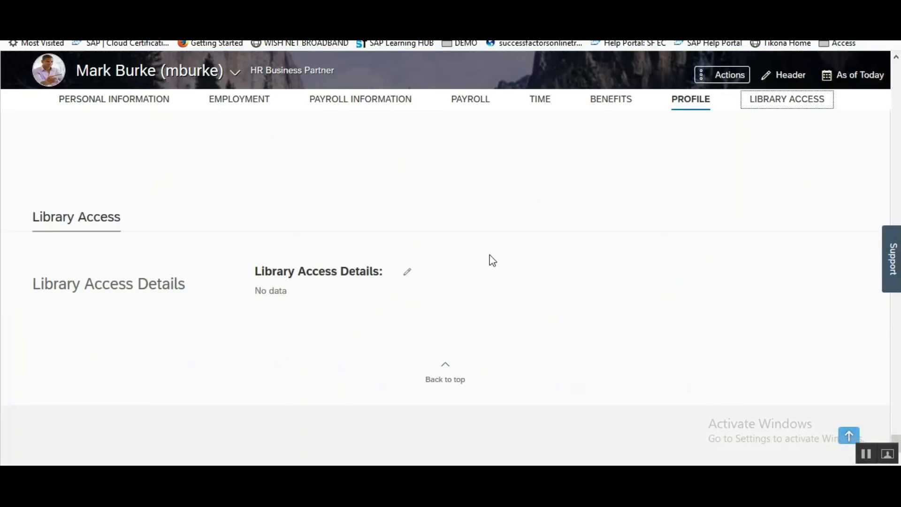
# Enter Library Access ID 'Test123', then set Employment Type to Permanent and then Temporary.
pyautogui.click(407, 204)
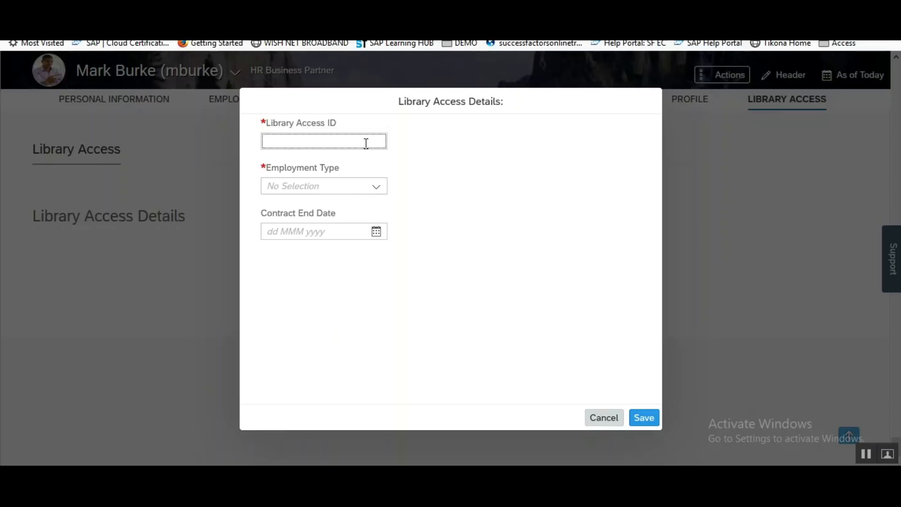
pyautogui.write('Test123')
pyautogui.click(378, 187)
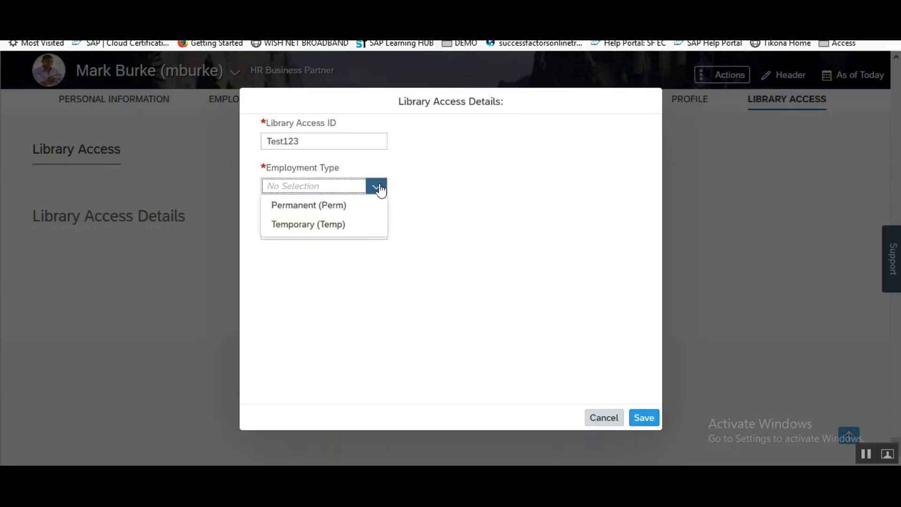
pyautogui.click(332, 208)
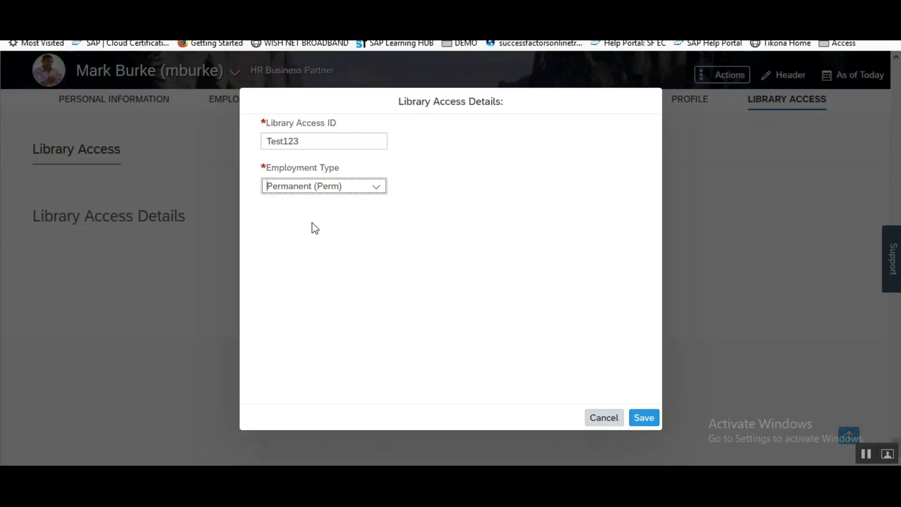
pyautogui.click(376, 189)
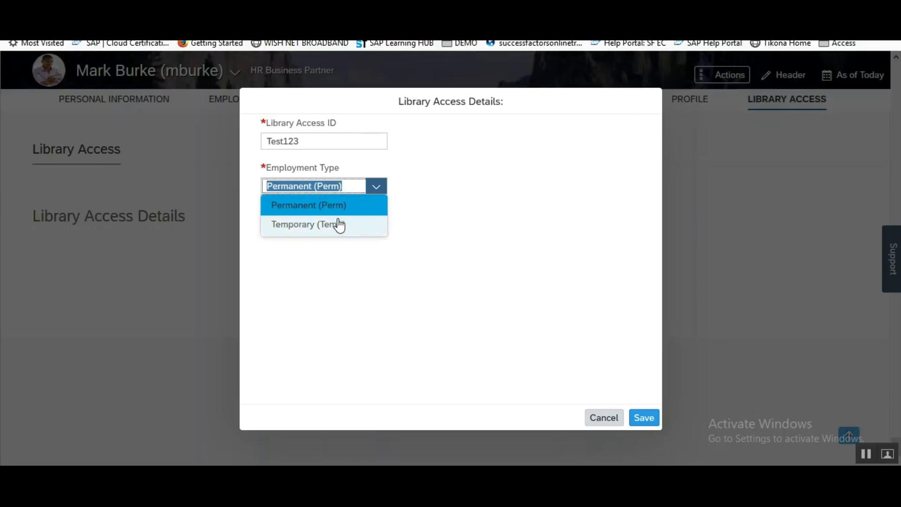
pyautogui.click(337, 226)
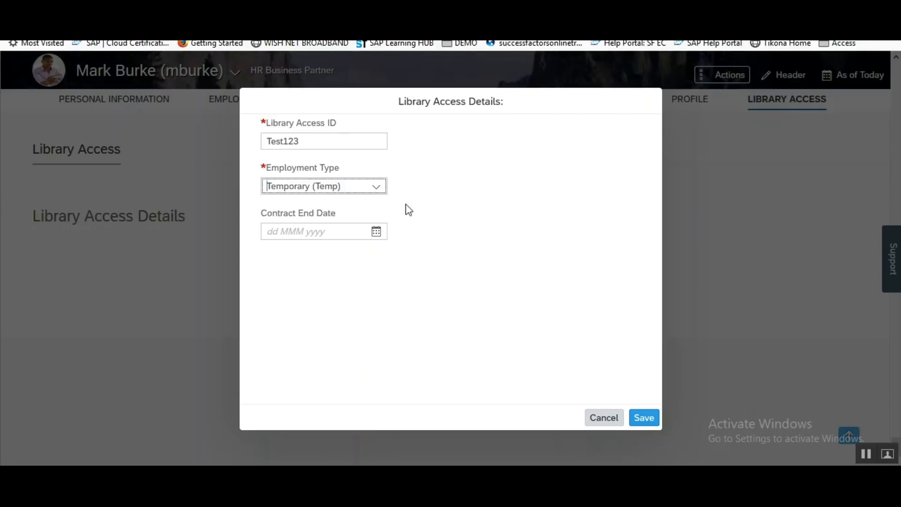